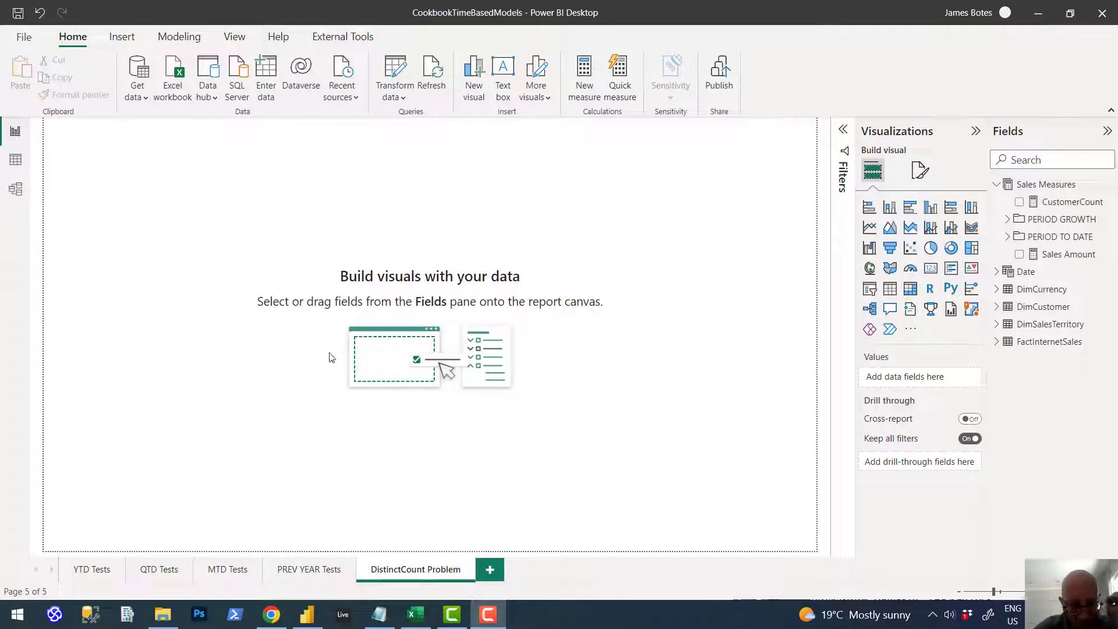
Switch to Model view and inspect the FactInternetSales and DimCustomer table cards
{"action": "left_click", "coordinate": [18, 191]}
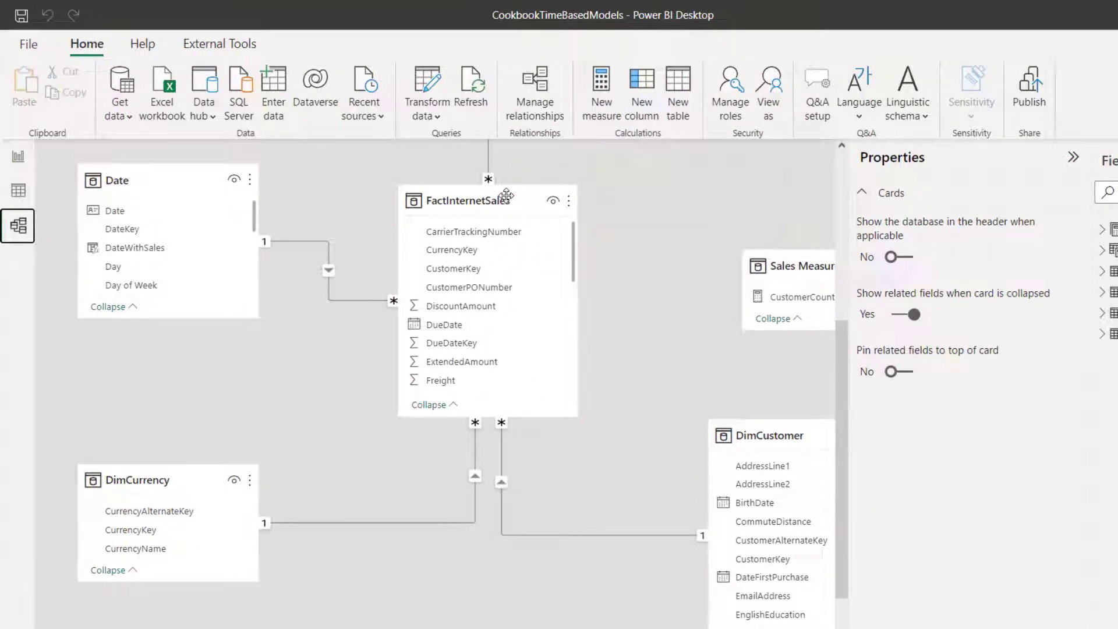
{"action": "left_click", "coordinate": [507, 194]}
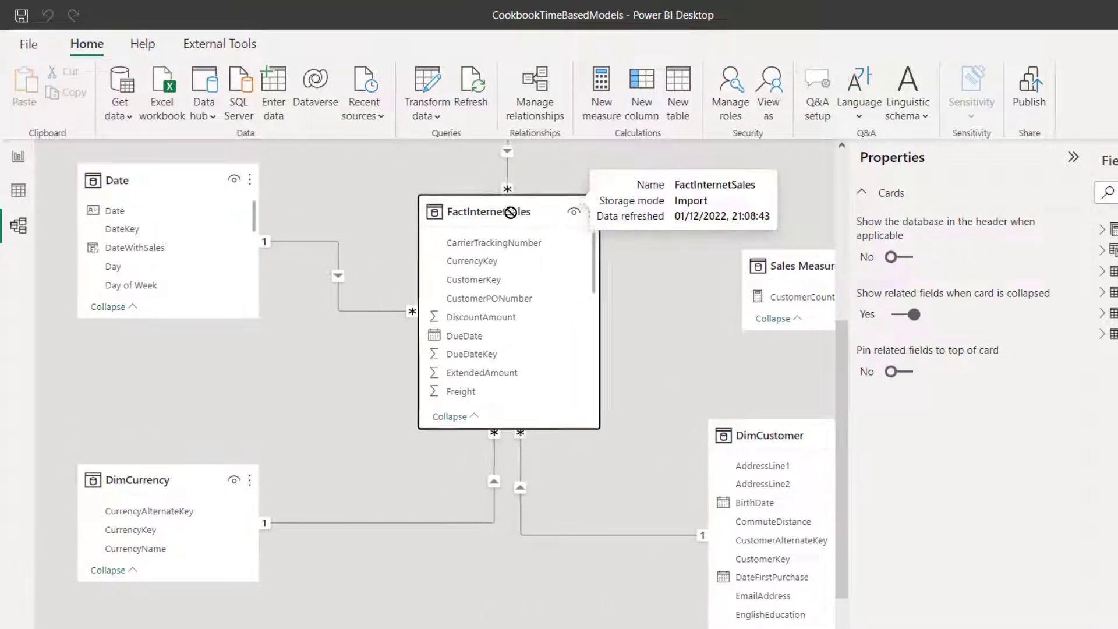
{"action": "scroll", "coordinate": [574, 279], "scroll_direction": "up", "scroll_amount": 3}
{"action": "scroll", "coordinate": [549, 327], "scroll_direction": "up", "scroll_amount": 1}
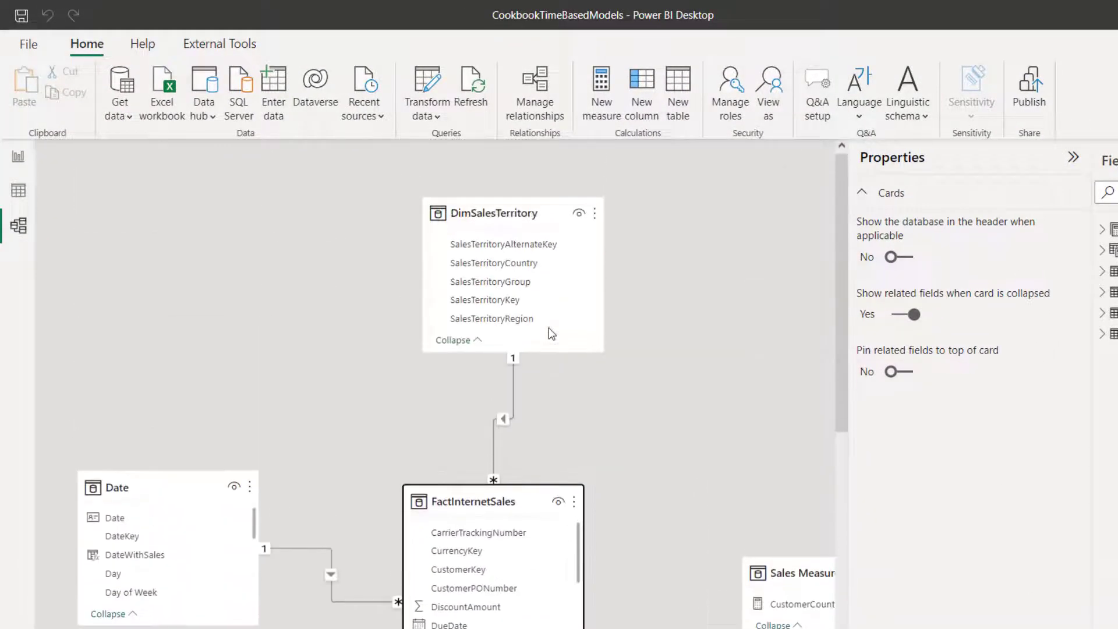
{"action": "scroll", "coordinate": [549, 328], "scroll_direction": "down", "scroll_amount": 4}
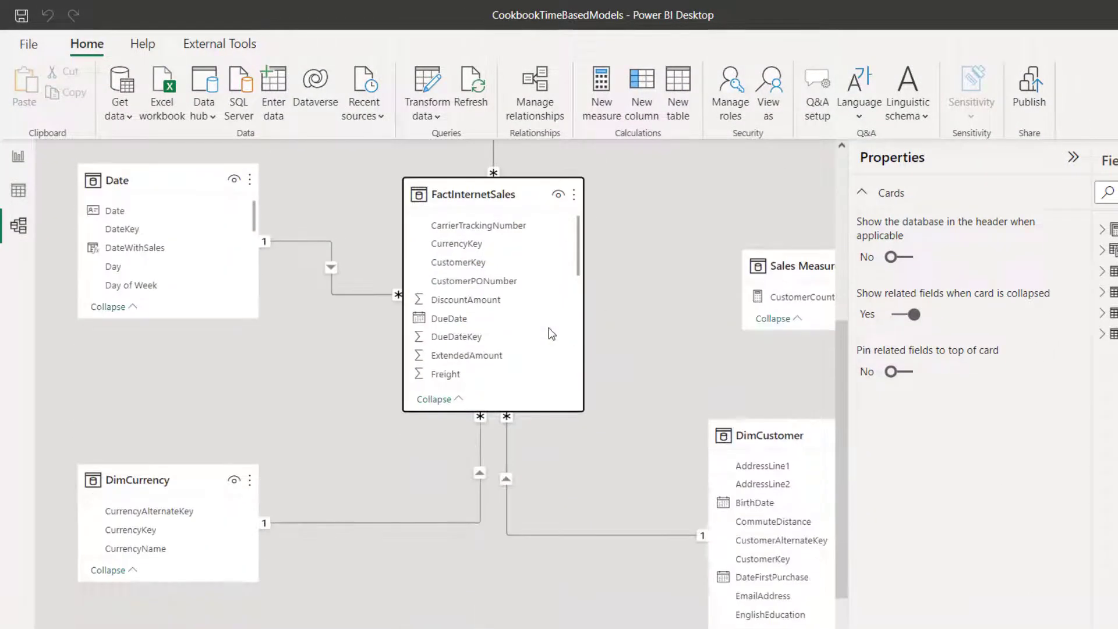
{"action": "left_click", "coordinate": [777, 444]}
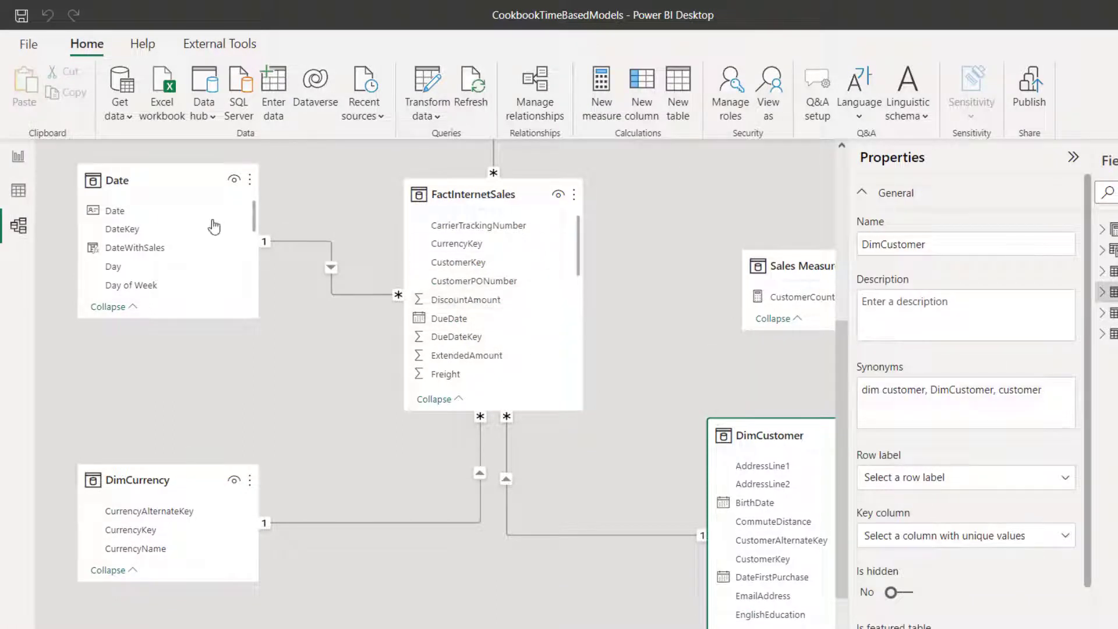
Add a Table visual on the report page with Date[Year] in its rows
{"action": "left_click", "coordinate": [19, 157]}
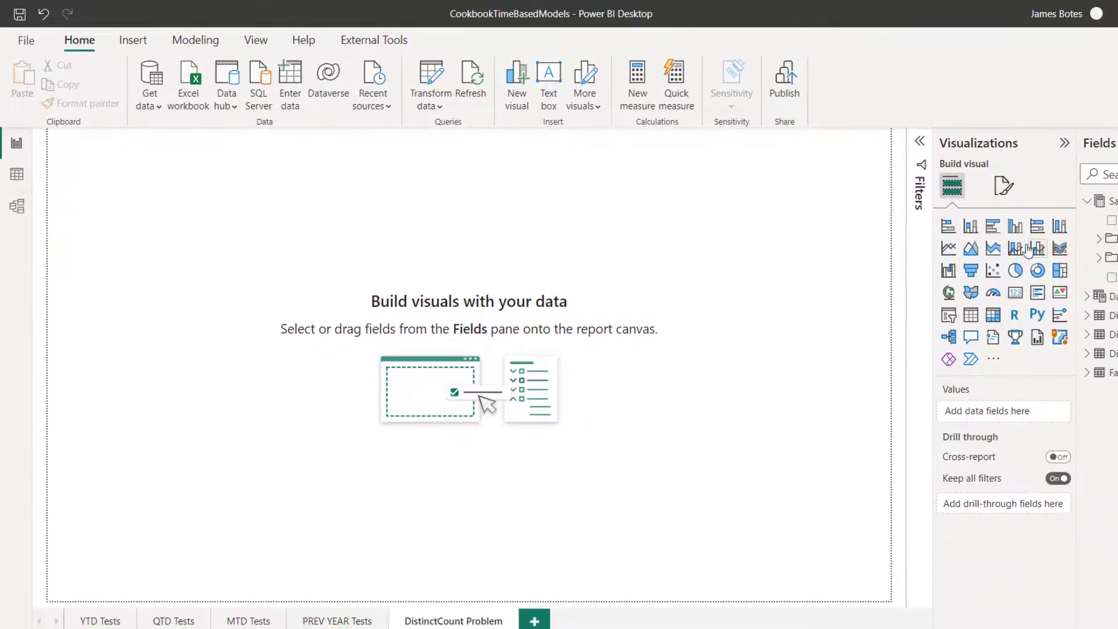
{"action": "left_click", "coordinate": [993, 314]}
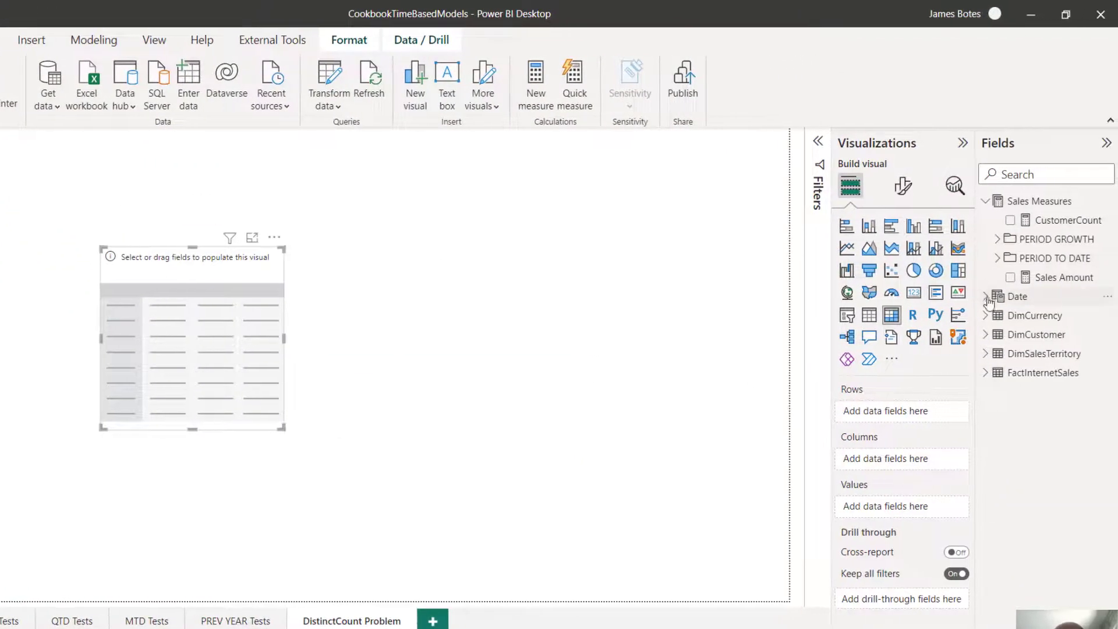
{"action": "left_click", "coordinate": [988, 298]}
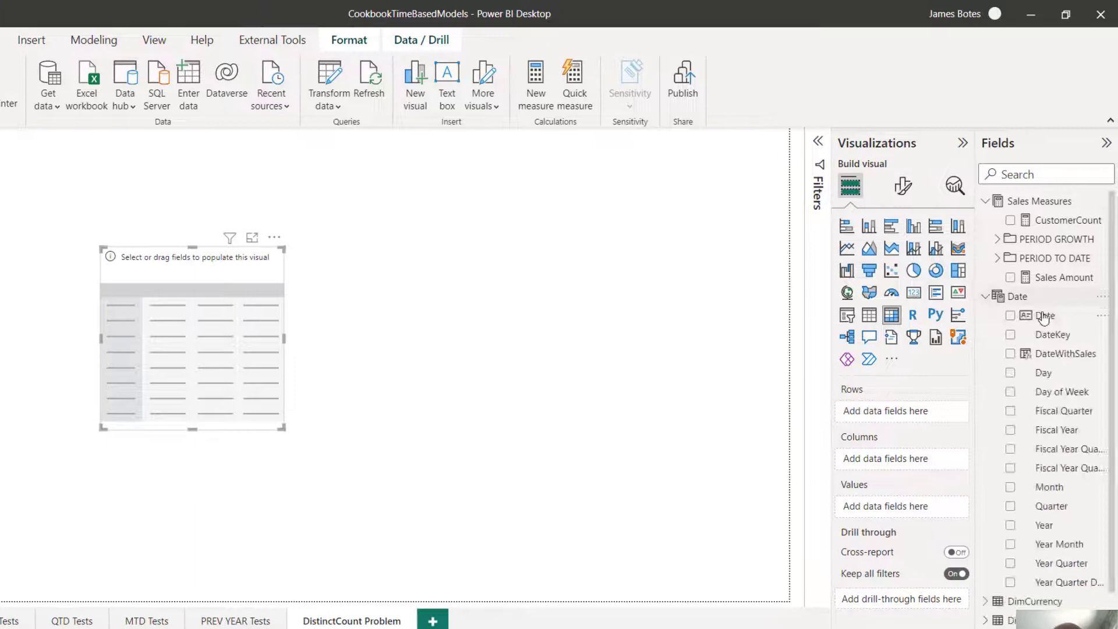
{"action": "scroll", "coordinate": [1049, 314], "scroll_direction": "down", "scroll_amount": 1}
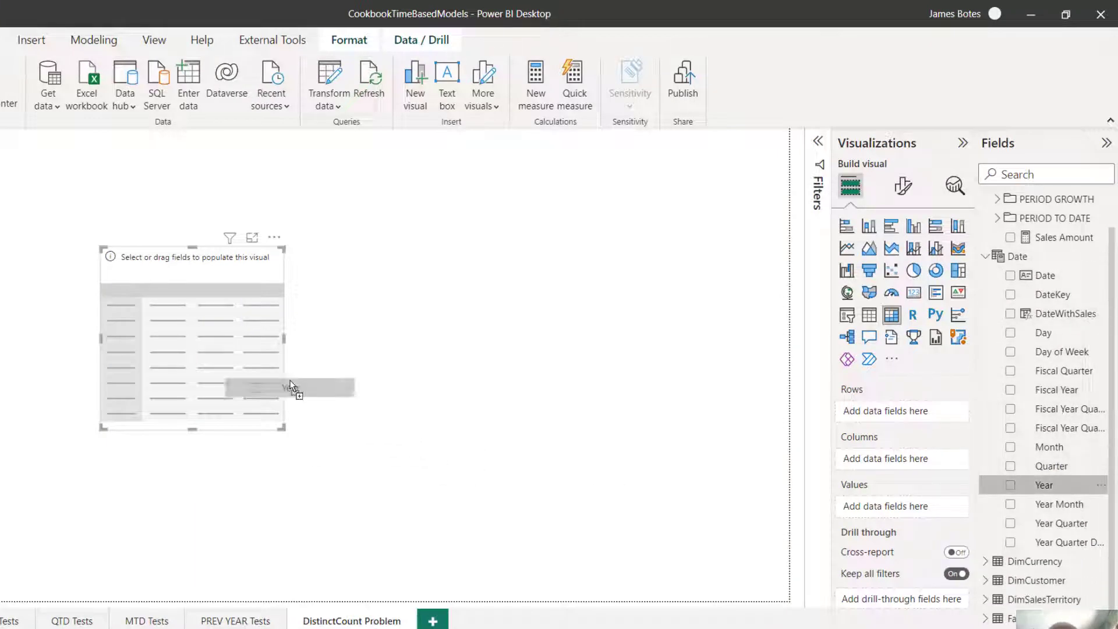
{"action": "left_click_drag", "start_coordinate": [1049, 486], "coordinate": [194, 365]}
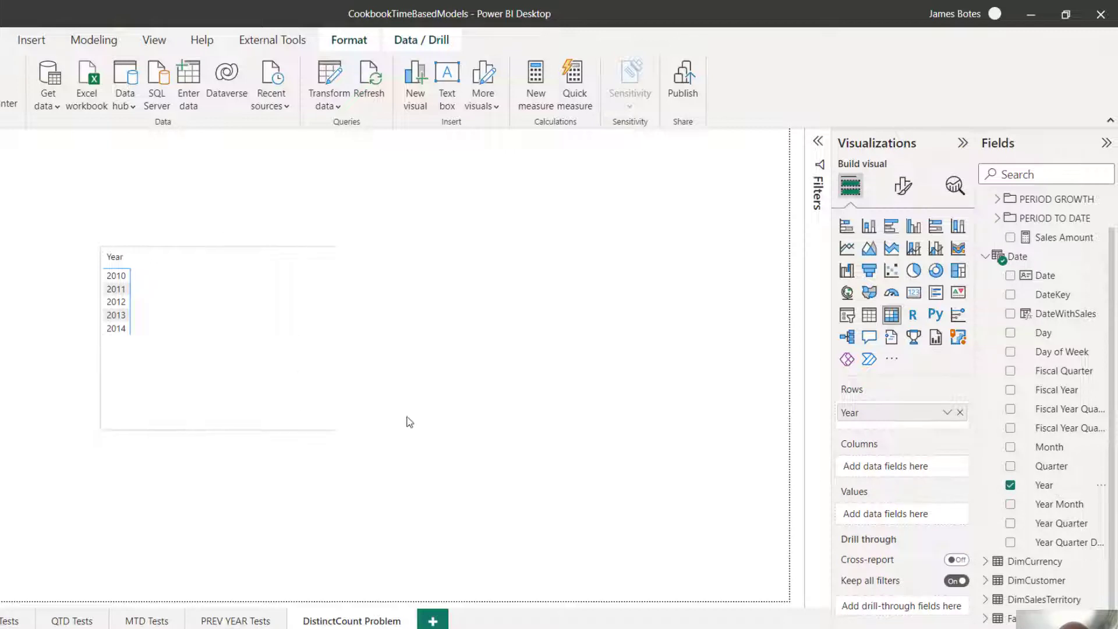
{"action": "left_click_drag", "start_coordinate": [283, 428], "coordinate": [441, 403]}
{"action": "scroll", "coordinate": [1044, 240], "scroll_direction": "up", "scroll_amount": 1}
Review the CustomerCount DISTINCTCOUNT(CustomerKey) formula and add the measure to the table's values
{"action": "left_click", "coordinate": [1068, 216]}
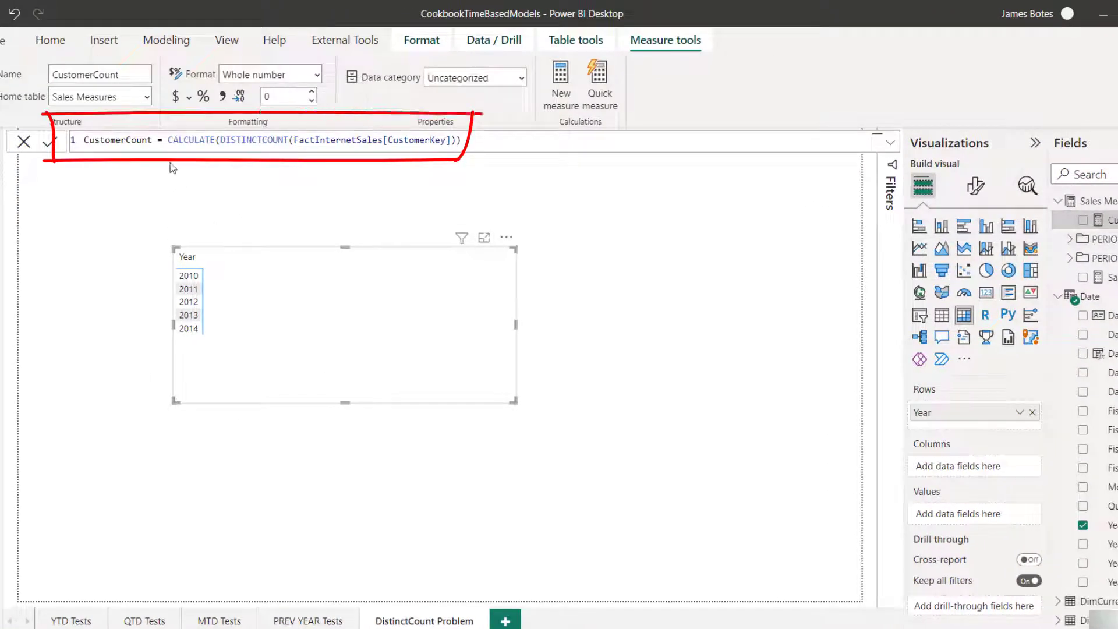
{"action": "left_click_drag", "start_coordinate": [219, 140], "coordinate": [280, 140]}
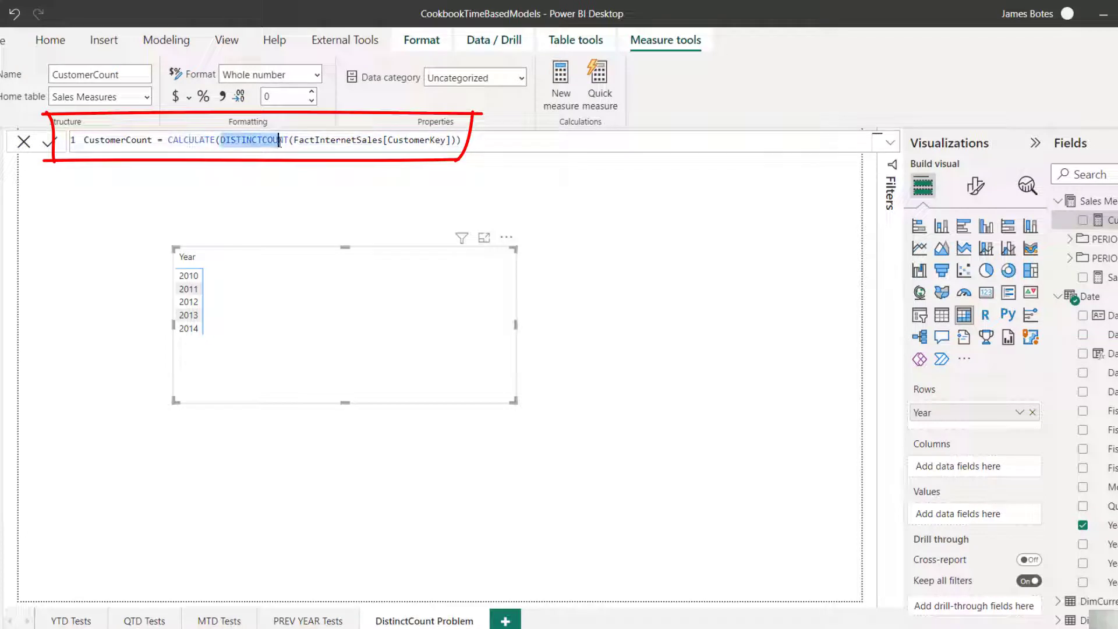
{"action": "left_click_drag", "start_coordinate": [386, 140], "coordinate": [447, 140]}
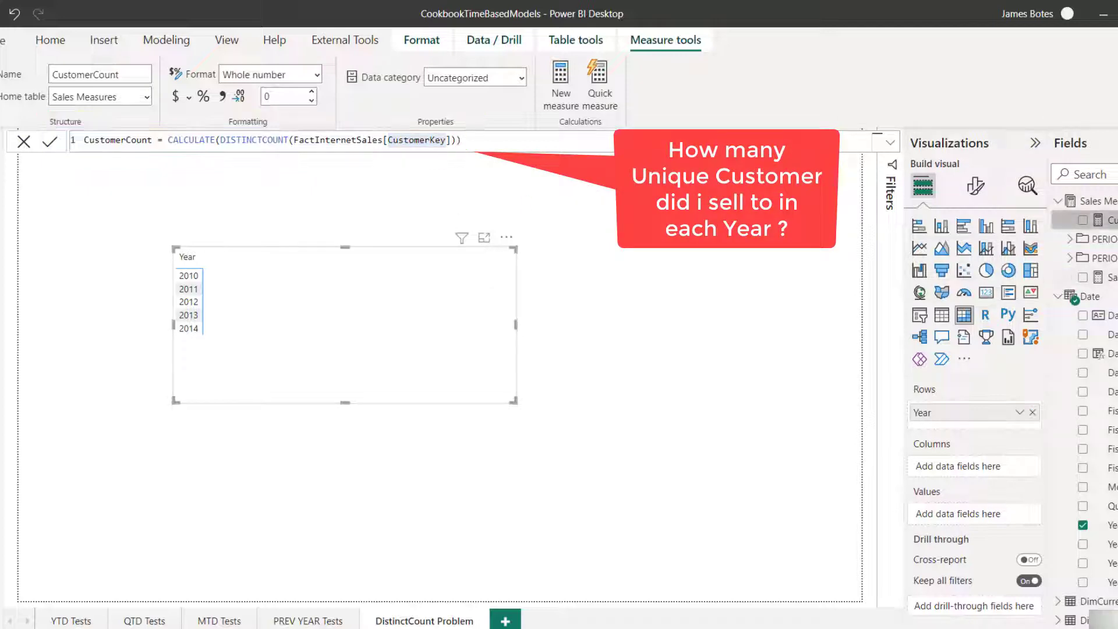
{"action": "left_click_drag", "start_coordinate": [1062, 222], "coordinate": [917, 498]}
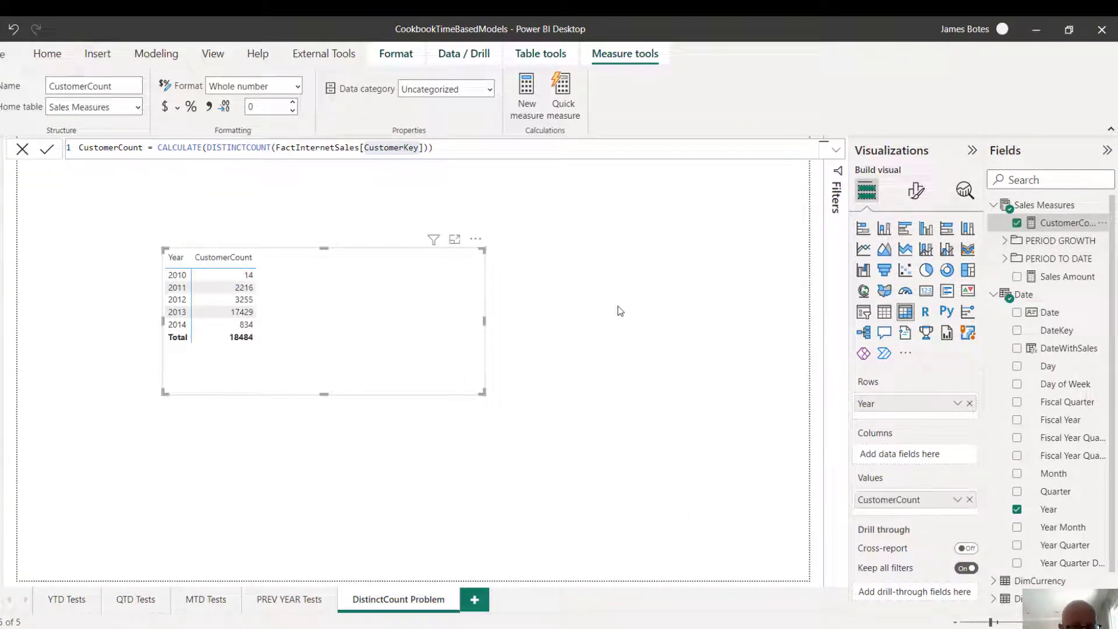
{"action": "left_click", "coordinate": [398, 315]}
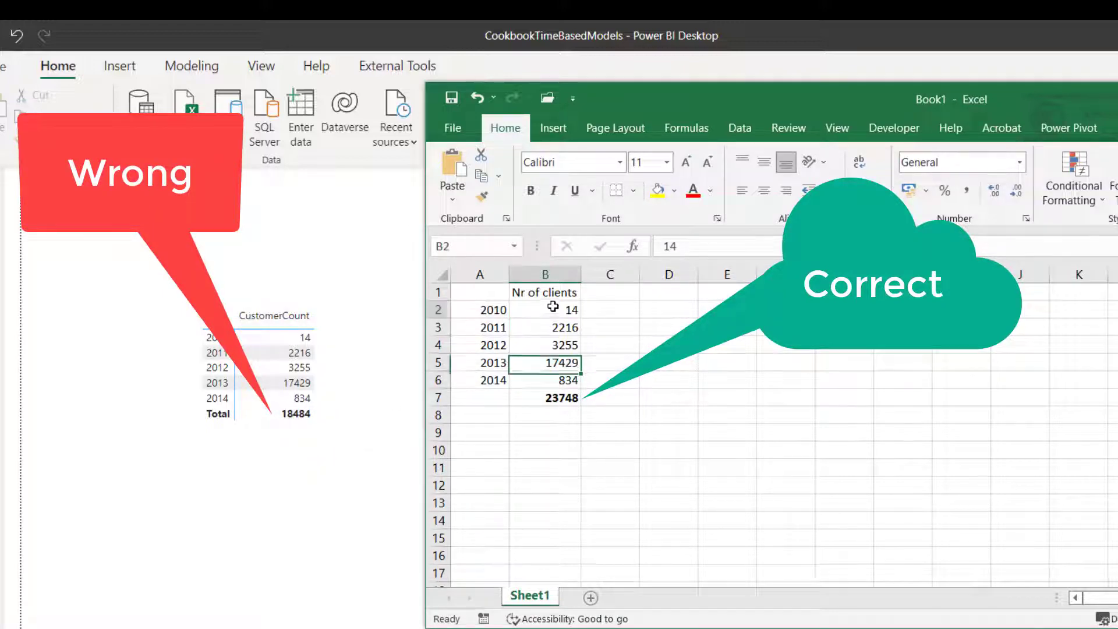
{"action": "left_click_drag", "start_coordinate": [559, 310], "coordinate": [563, 381]}
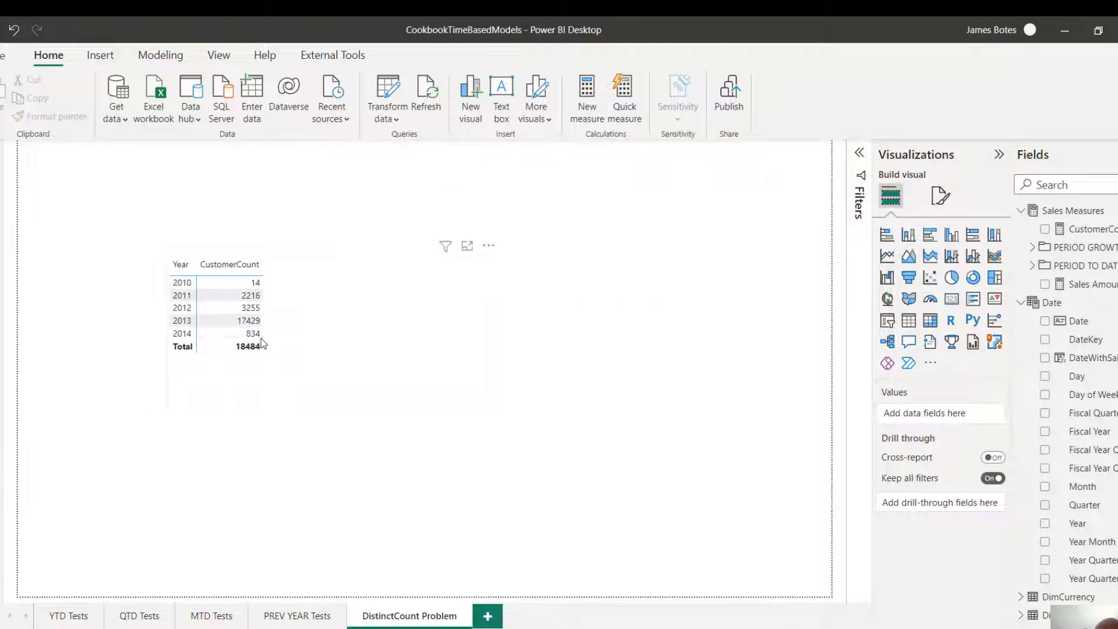
Create a new measure in the Sales Measures table and start editing its formula
{"action": "left_click", "coordinate": [365, 305]}
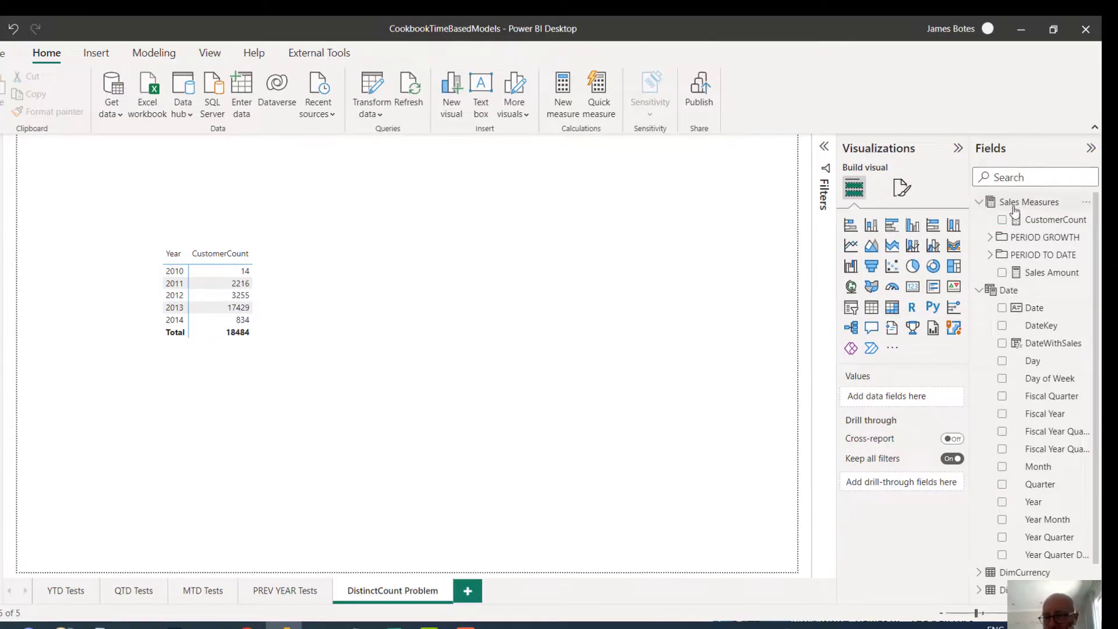
{"action": "left_click", "coordinate": [1027, 203]}
{"action": "left_click", "coordinate": [1086, 204]}
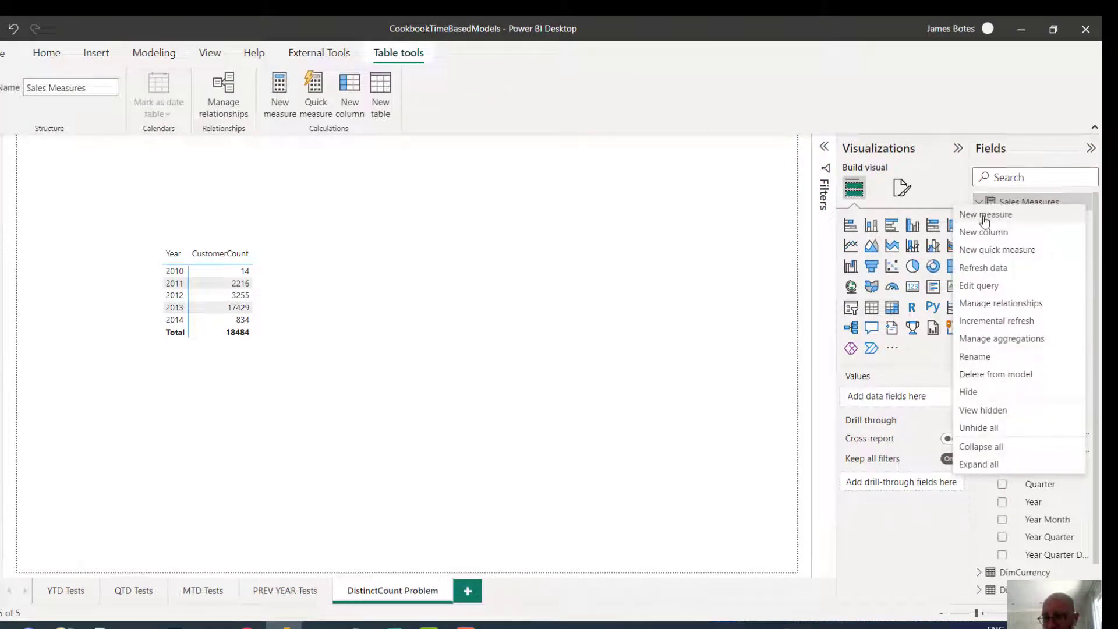
{"action": "left_click", "coordinate": [371, 185]}
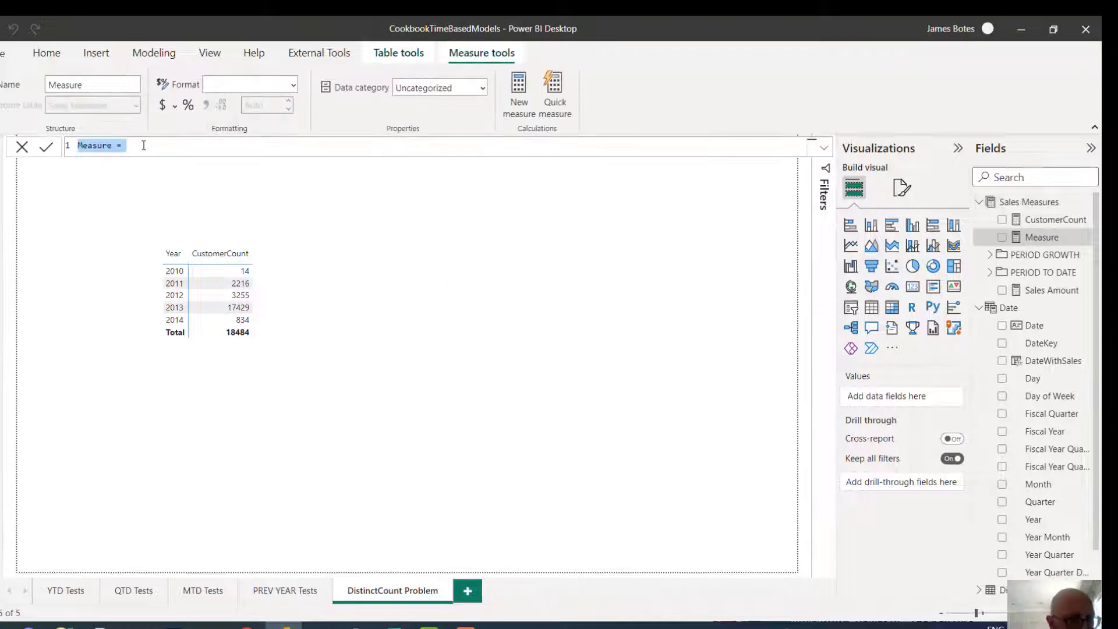
{"action": "left_click", "coordinate": [143, 145]}
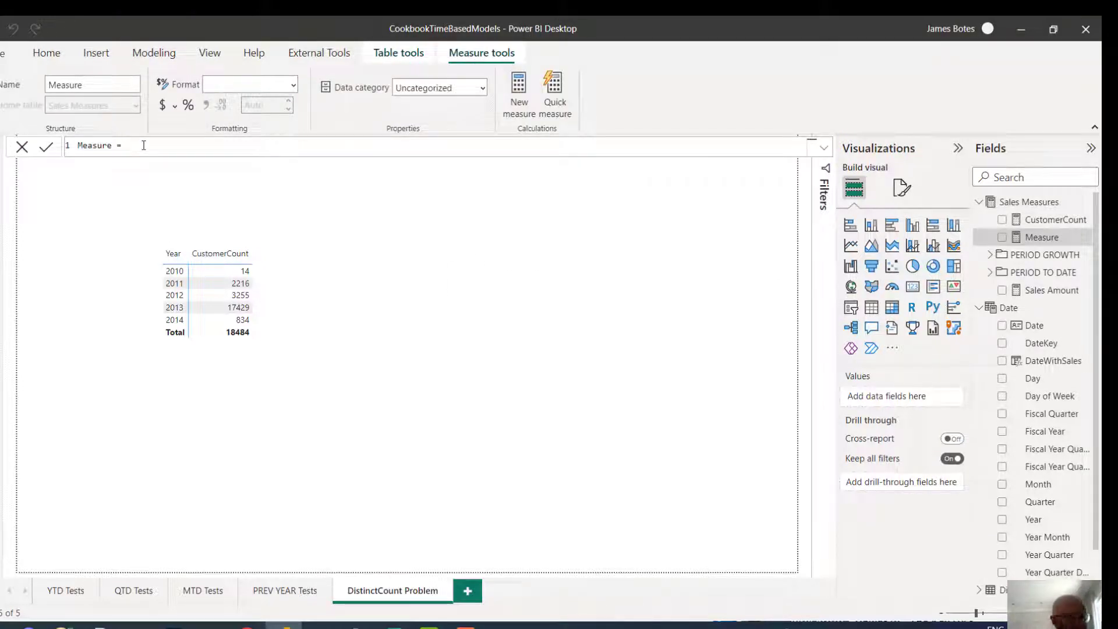
{"action": "type", "text": "IF"}
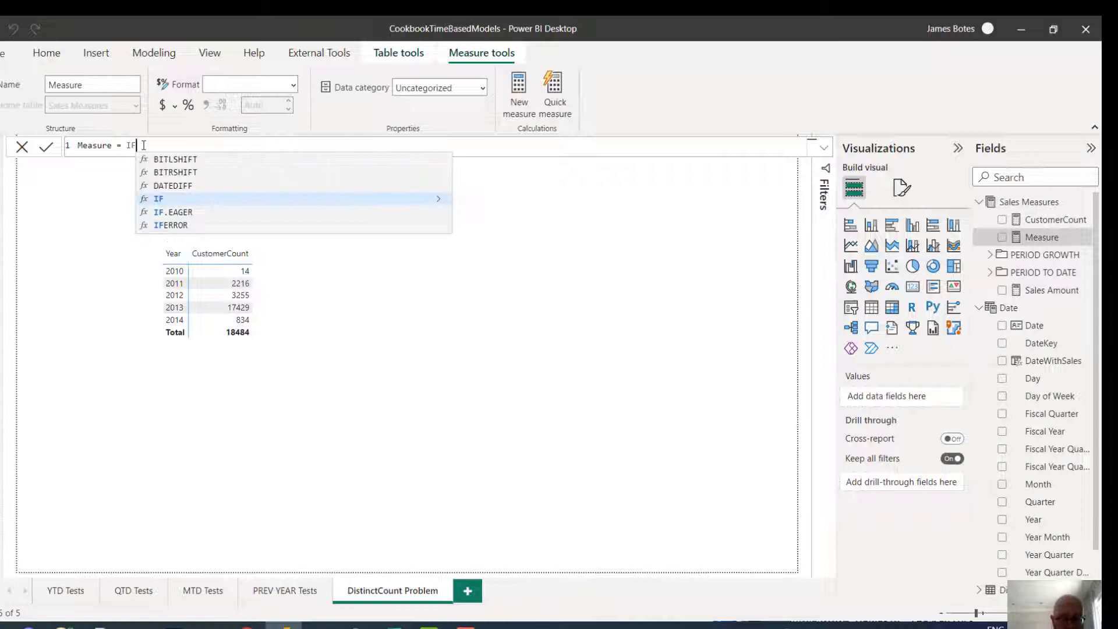
{"action": "type", "text": "(Has"}
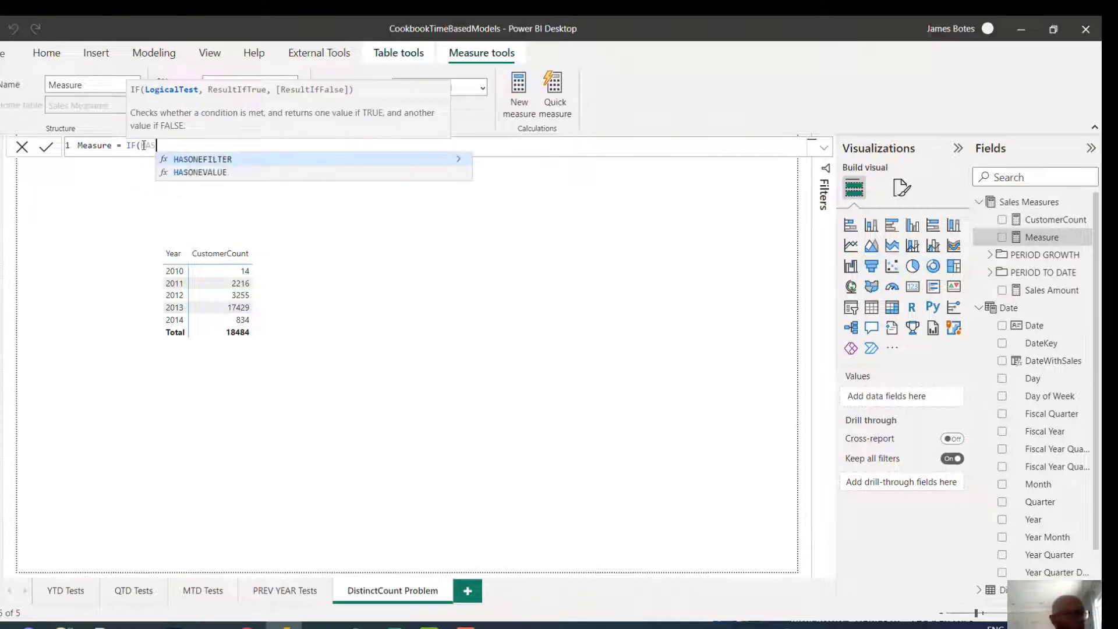
{"action": "type", "text": "on"}
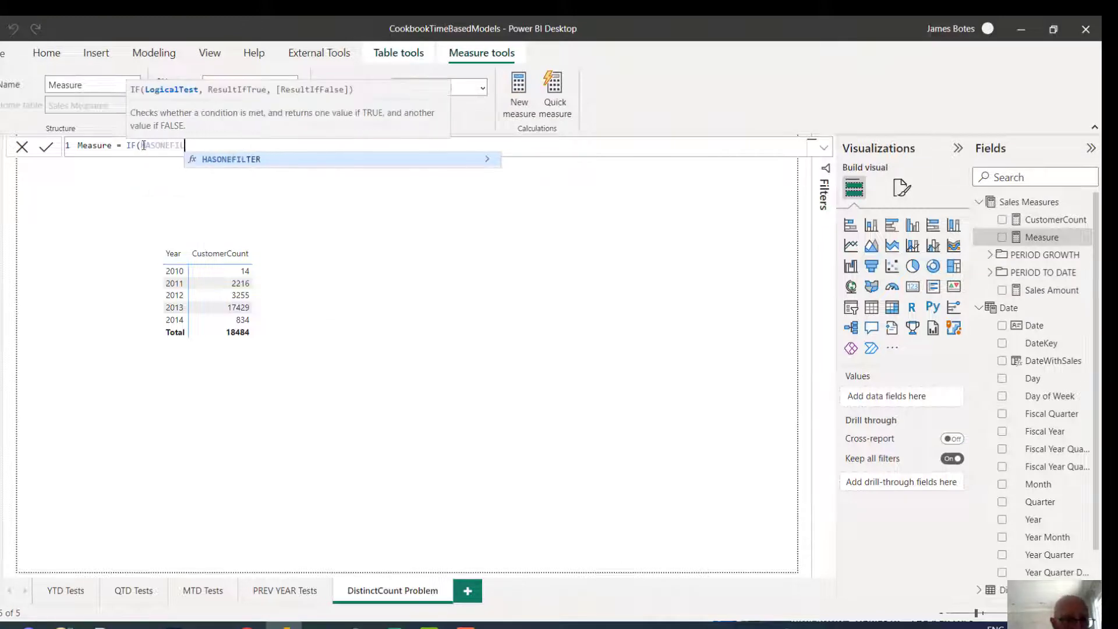
Write IF(HASONEVALUE('Date'[Year] using the autocomplete suggestions
{"action": "key", "text": "BackSpace"}
{"action": "key", "text": "BackSpace"}
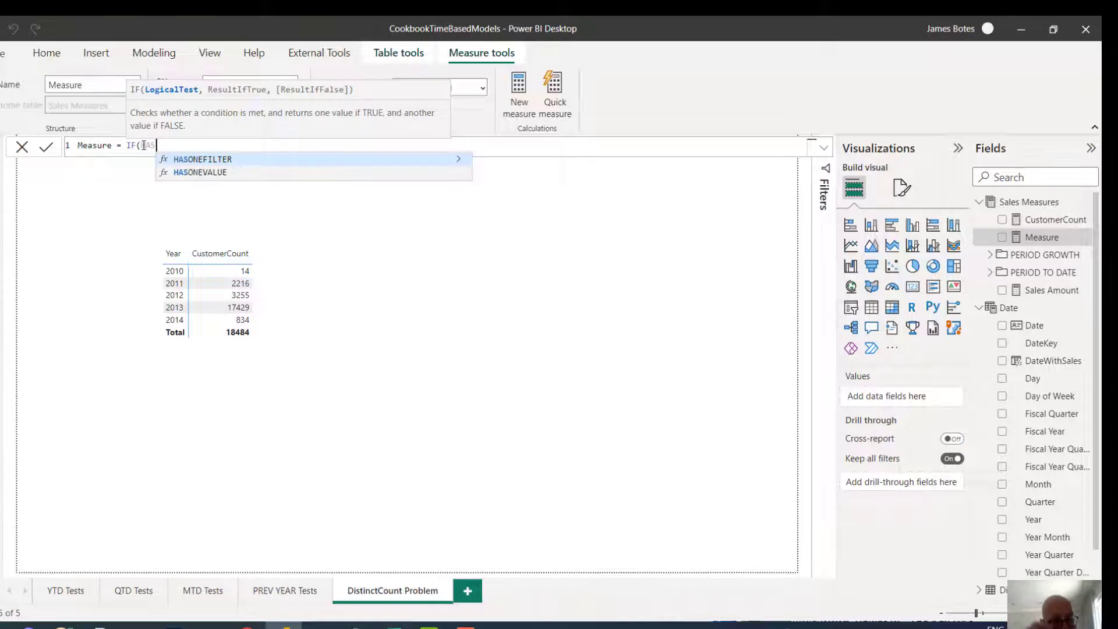
{"action": "key", "text": "Down"}
{"action": "key", "text": "Tab"}
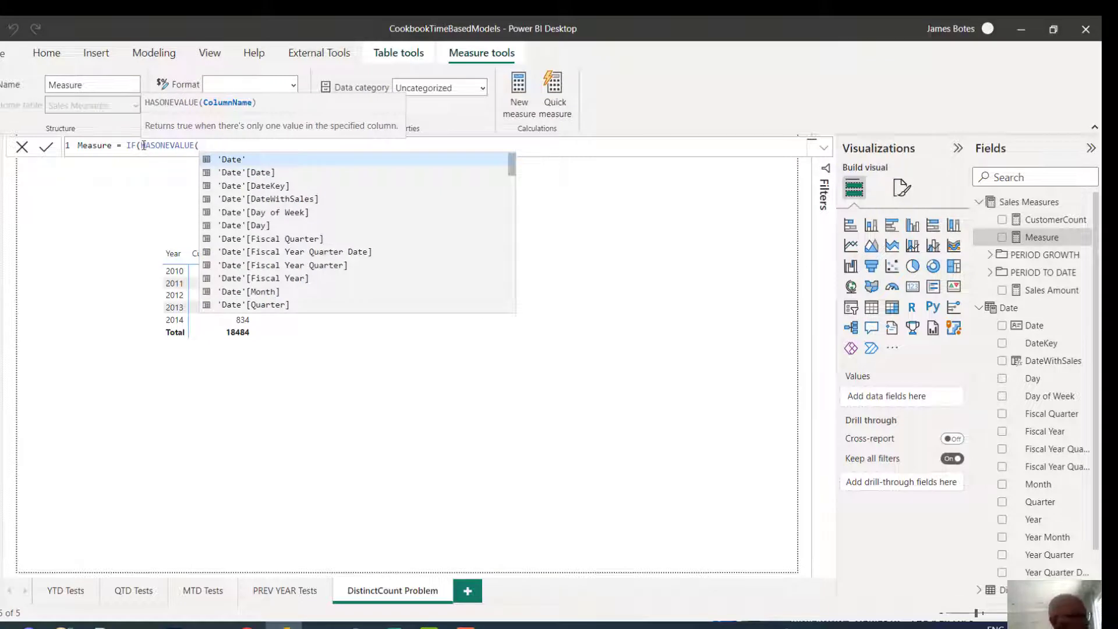
{"action": "type", "text": "Date"}
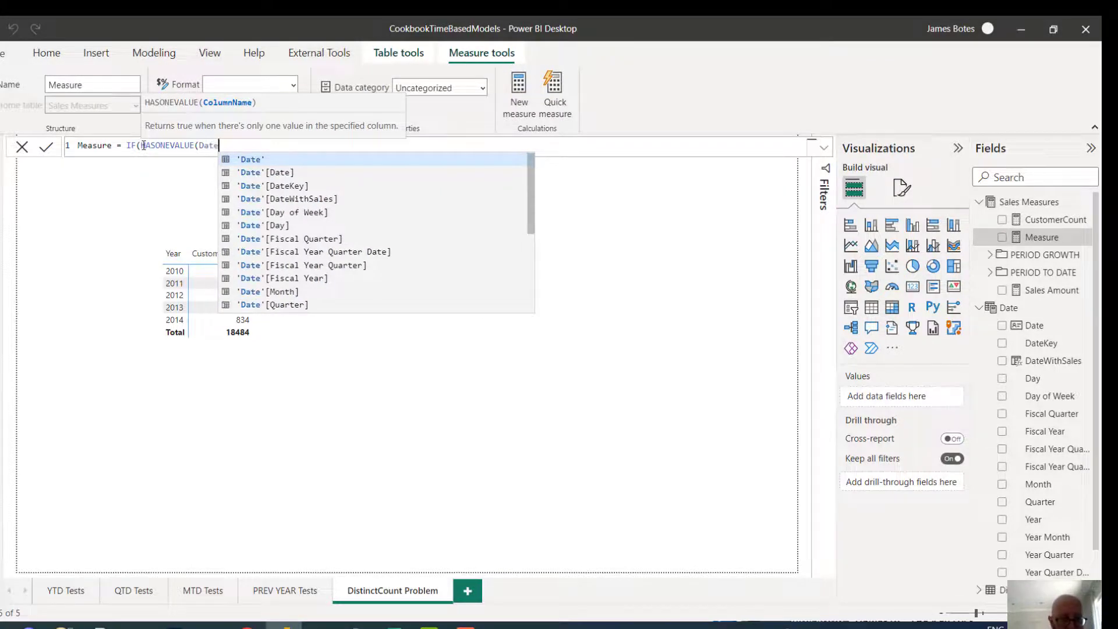
{"action": "key", "text": "Down"}
{"action": "key", "text": "Down"}
{"action": "key", "text": "Down"}
{"action": "key", "text": "Down"}
{"action": "key", "text": "Down"}
{"action": "key", "text": "Down"}
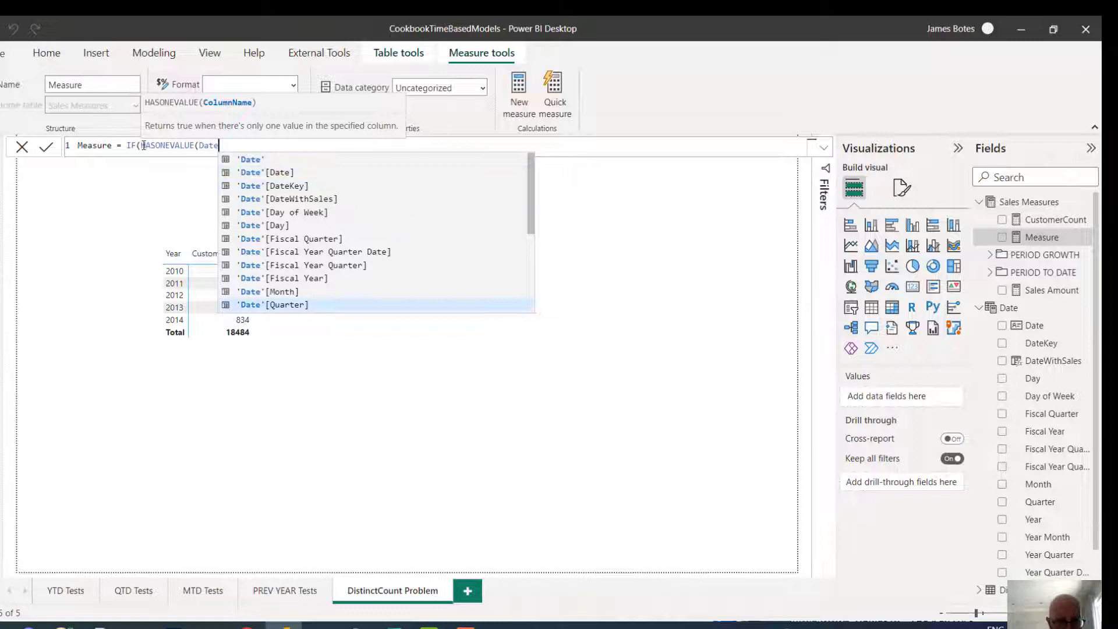
{"action": "key", "text": "Down"}
{"action": "key", "text": "Down"}
{"action": "key", "text": "Down"}
{"action": "key", "text": "Down"}
{"action": "key", "text": "Down"}
{"action": "key", "text": "Down"}
{"action": "key", "text": "Tab"}
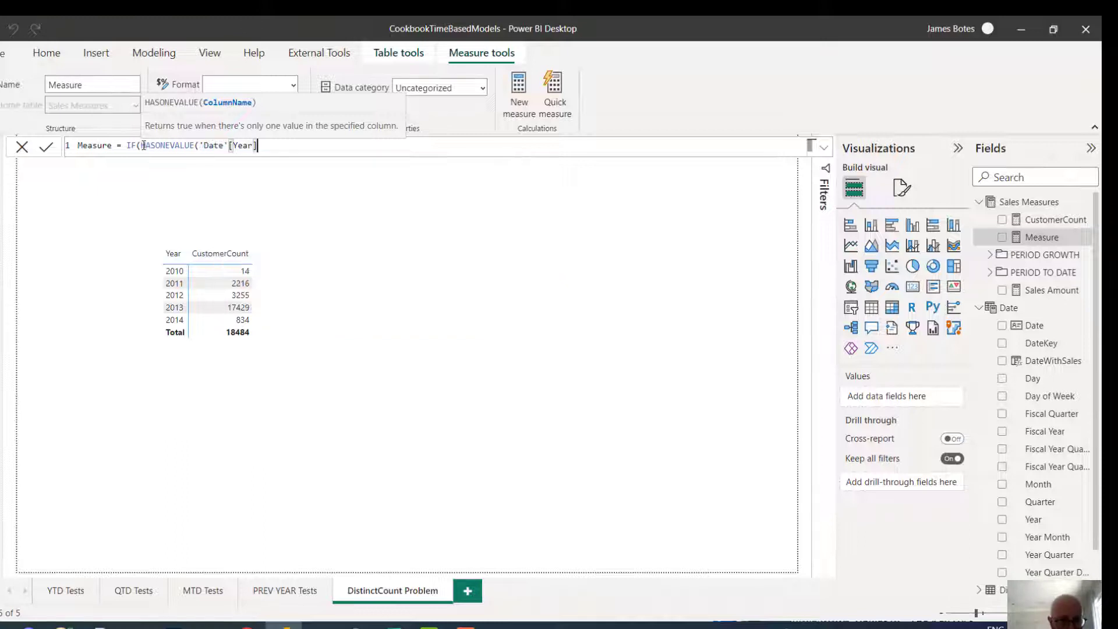
{"action": "type", "text": ",\"Y\","}
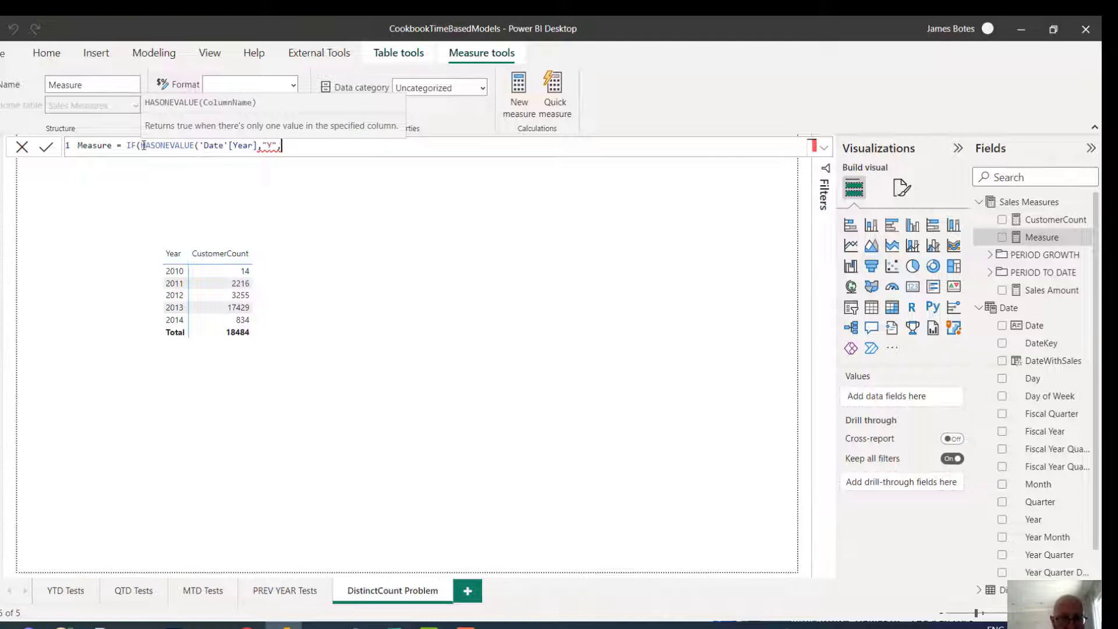
{"action": "type", "text": "\"N\")"}
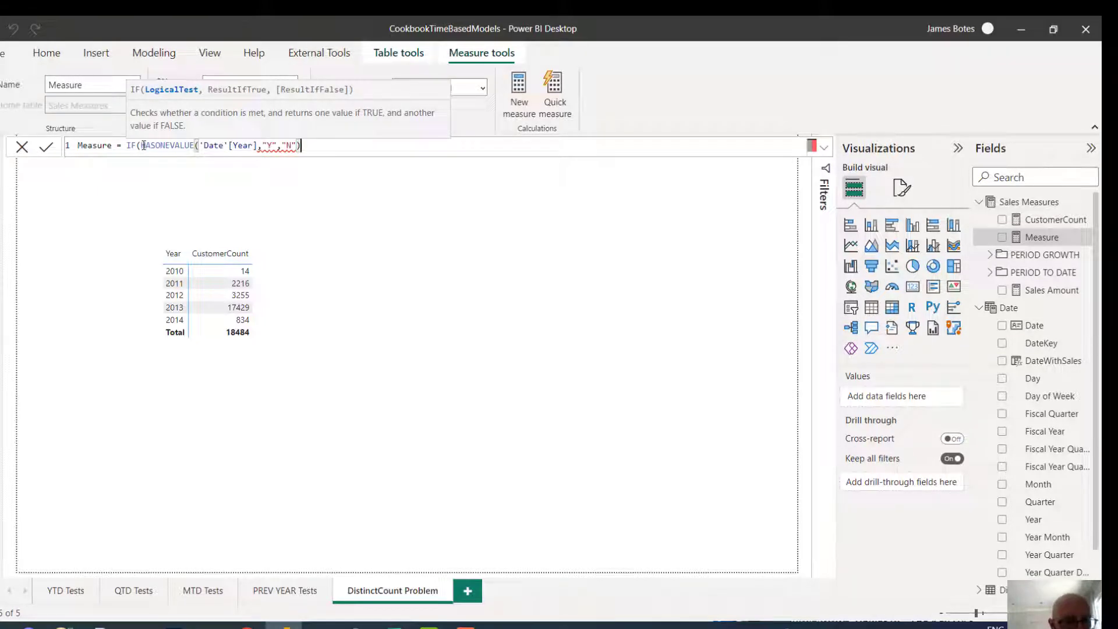
{"action": "type", "text": ")"}
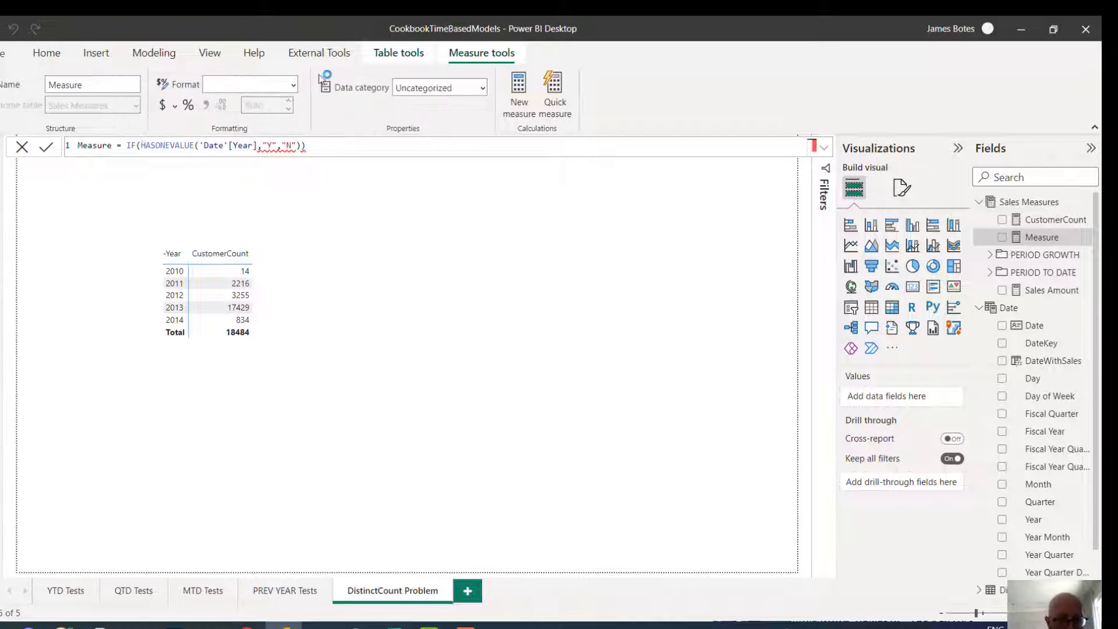
Fix the formula to IF(HASONEVALUE('Date'[Year]),"Y","N") and commit the measure
{"action": "key", "text": "Return"}
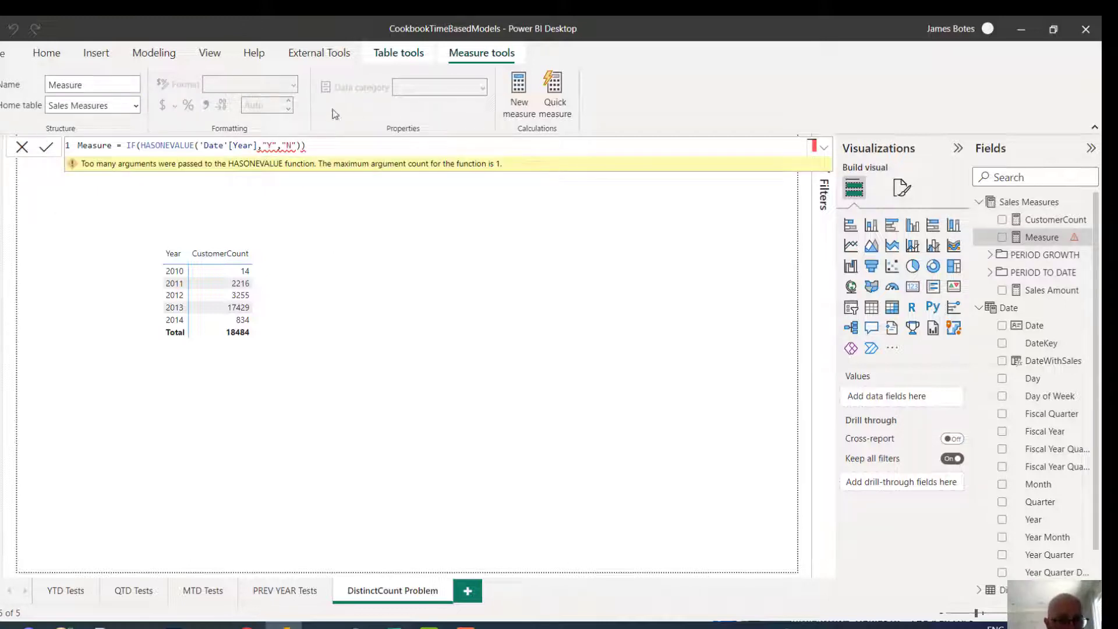
{"action": "left_click", "coordinate": [285, 145]}
{"action": "mouse_move", "coordinate": [275, 146]}
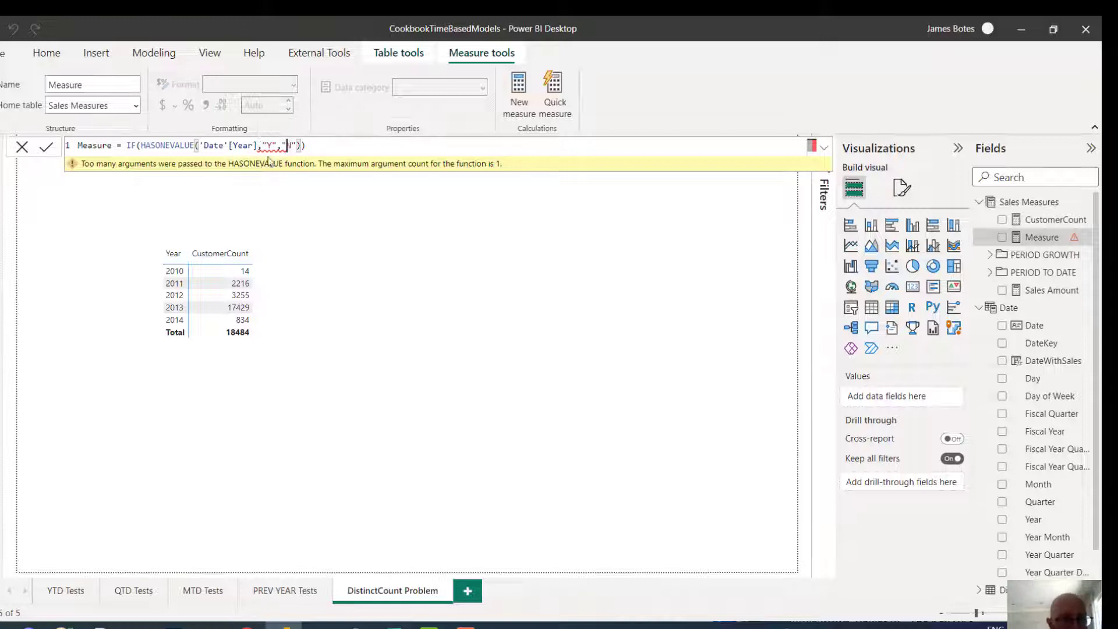
{"action": "left_click", "coordinate": [258, 145]}
{"action": "type", "text": "N"}
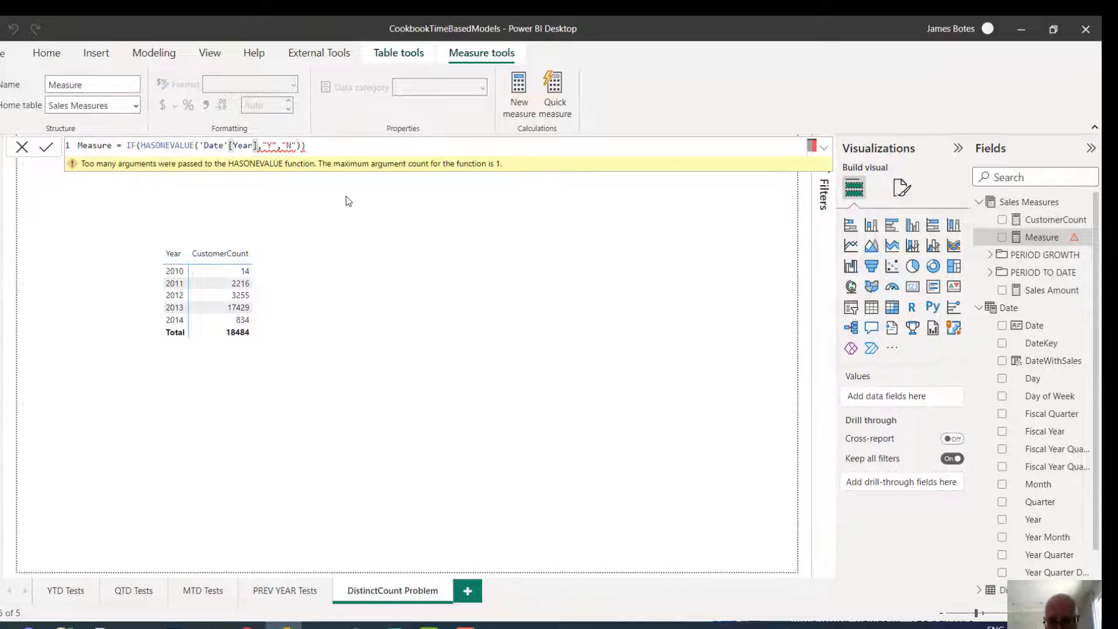
{"action": "type", "text": ")"}
{"action": "key", "text": "End"}
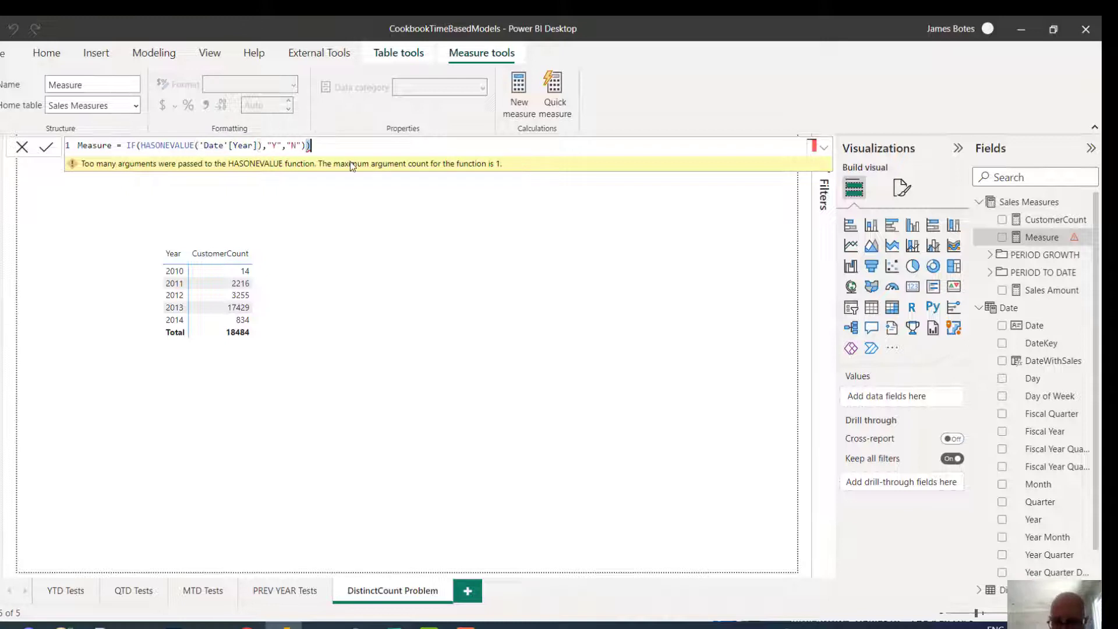
{"action": "key", "text": "BackSpace"}
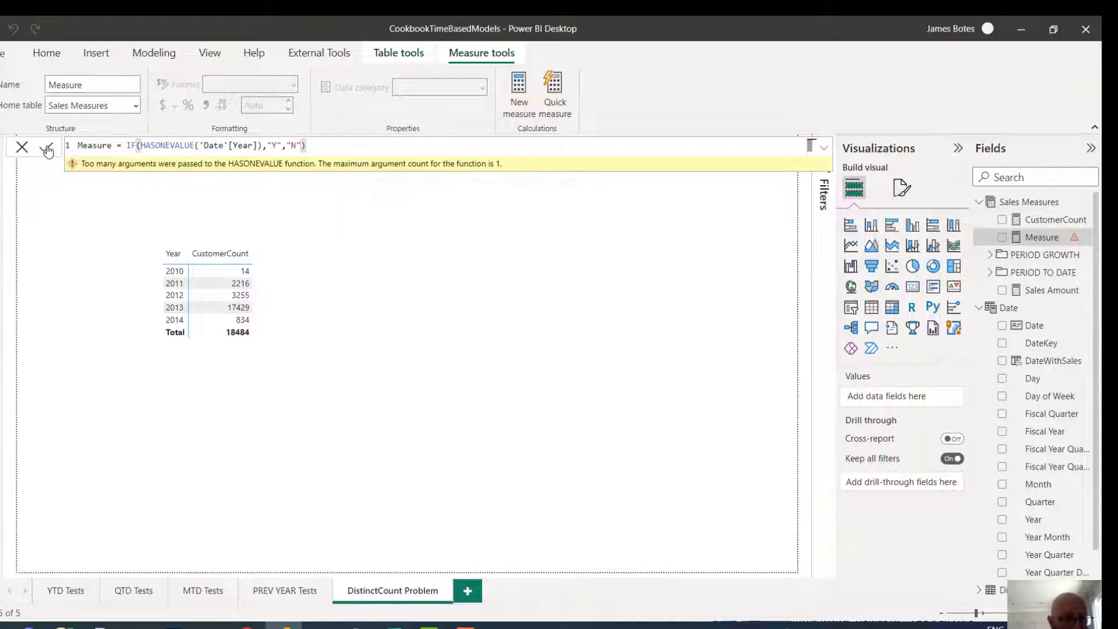
{"action": "left_click", "coordinate": [47, 145]}
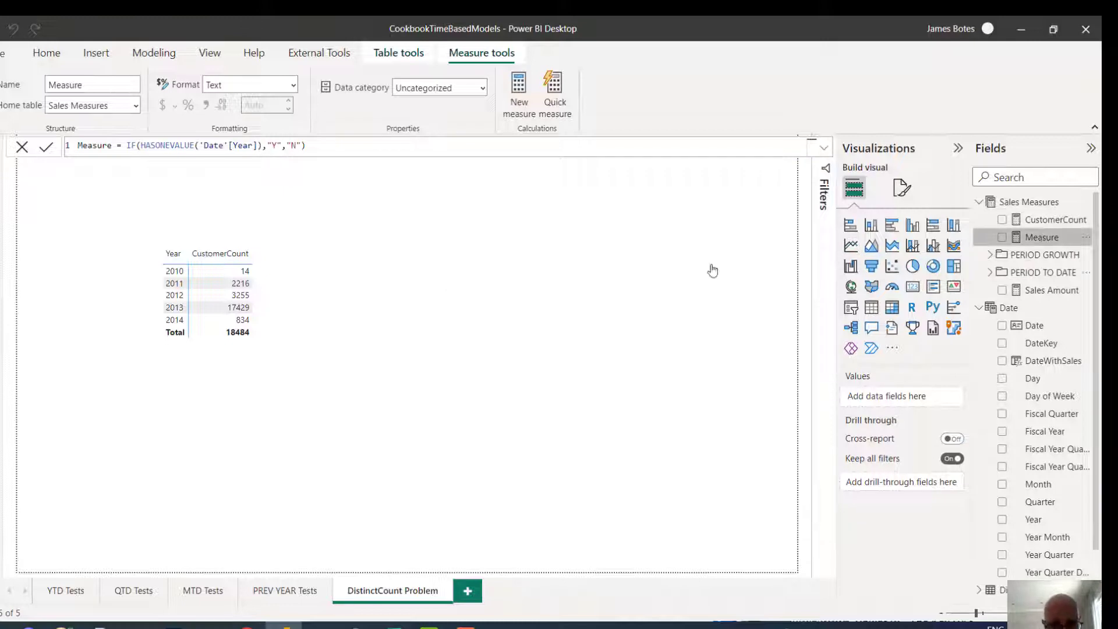
Add Measure to the table, showing Y per year and N on the total
{"action": "left_click", "coordinate": [290, 285]}
{"action": "left_click_drag", "start_coordinate": [1041, 237], "coordinate": [939, 506]}
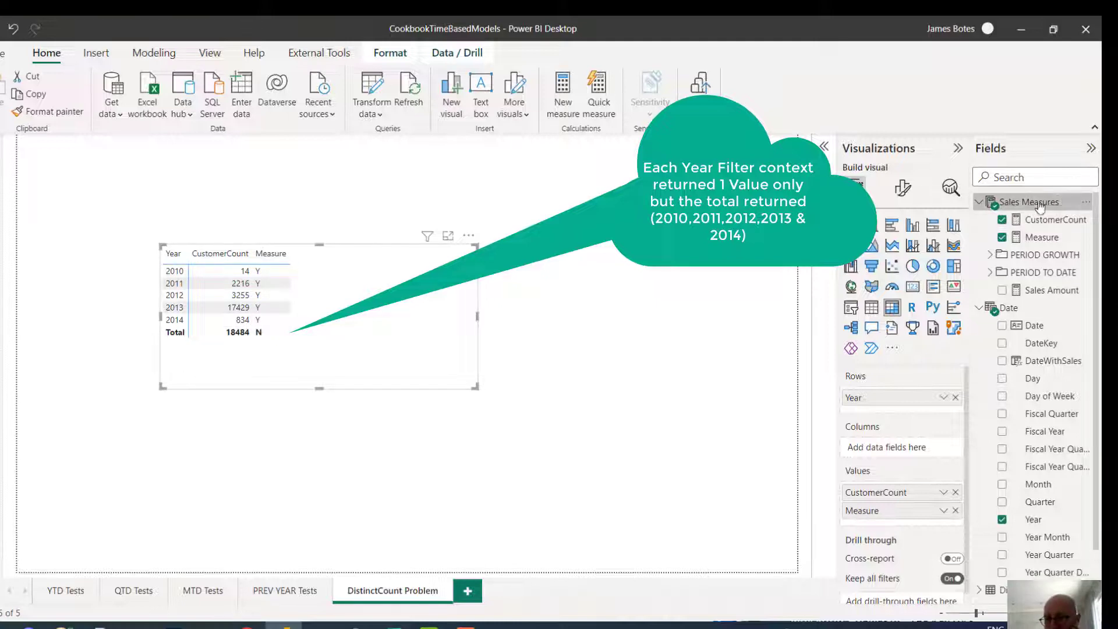
Create Measure 2 in Sales Measures and begin its formula with IF( on its own line
{"action": "left_click", "coordinate": [1029, 202]}
{"action": "right_click", "coordinate": [1083, 202]}
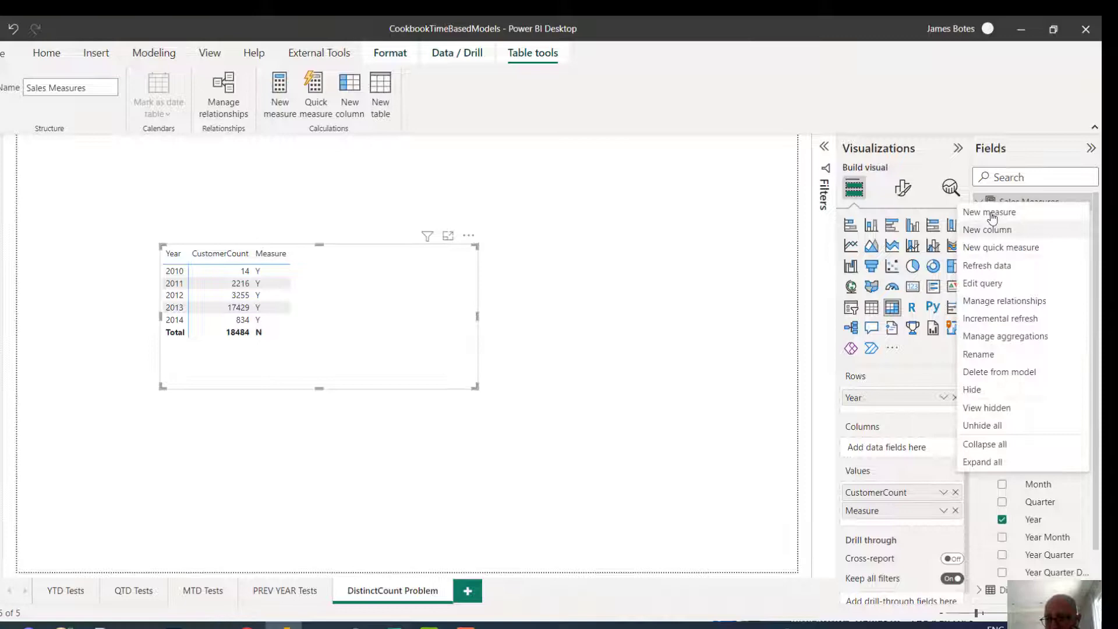
{"action": "left_click", "coordinate": [988, 212]}
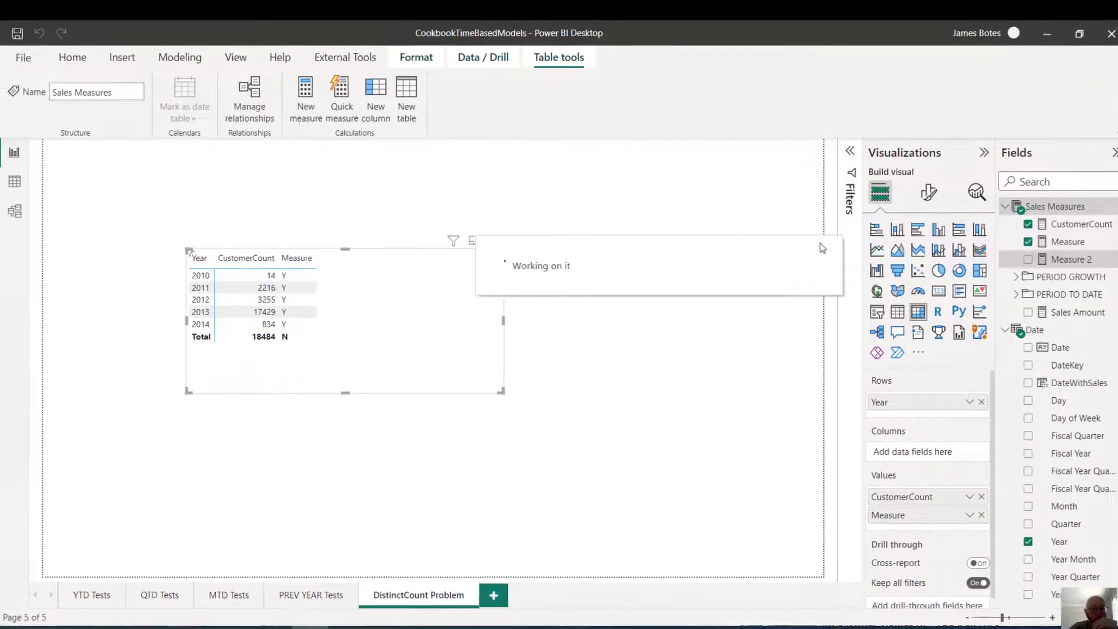
{"action": "left_click", "coordinate": [187, 152]}
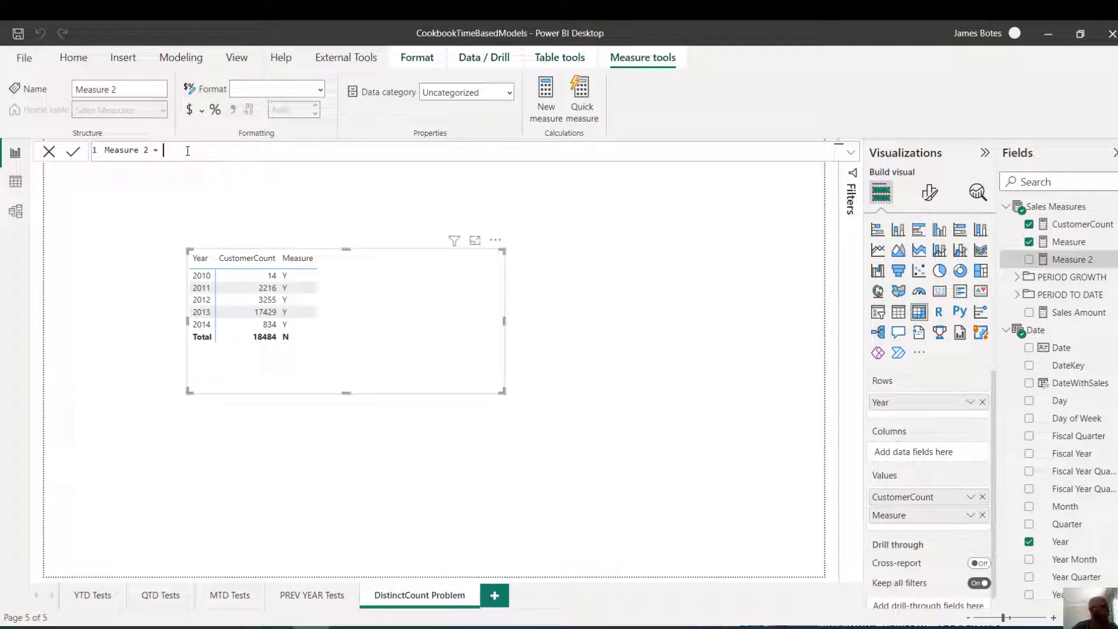
{"action": "type", "text": "IF("}
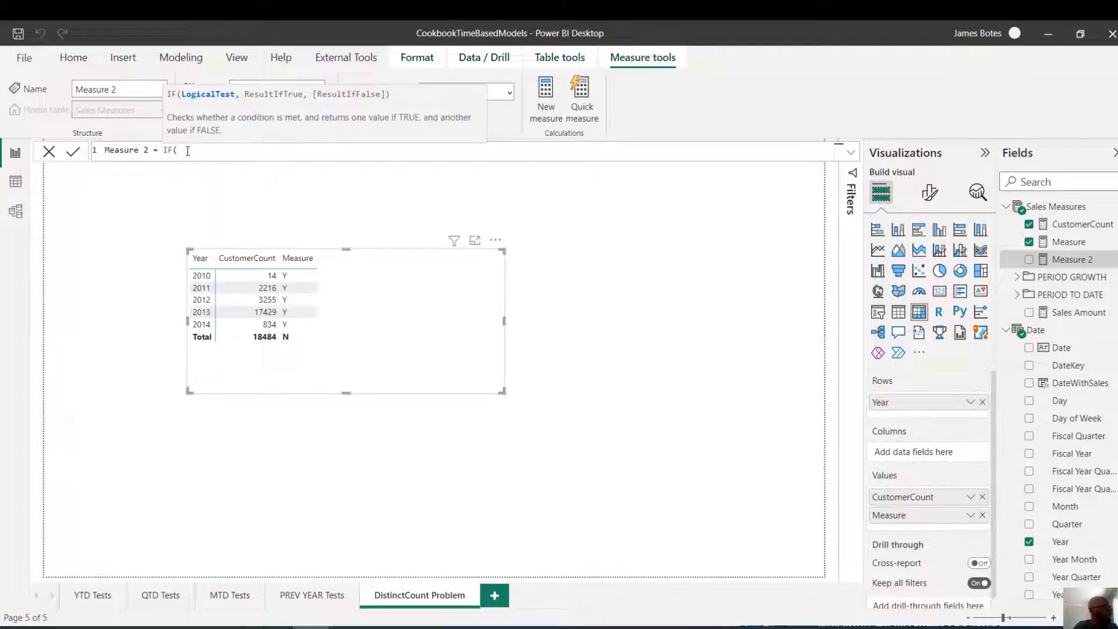
{"action": "key", "text": "shift+Return"}
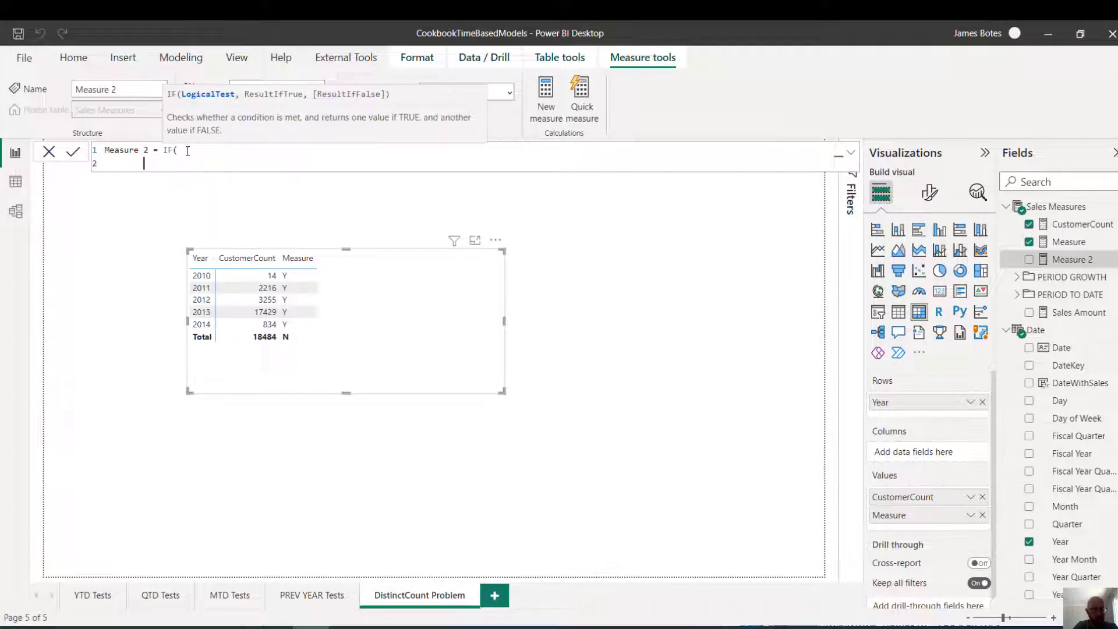
{"action": "type", "text": "HASONEFILTER("}
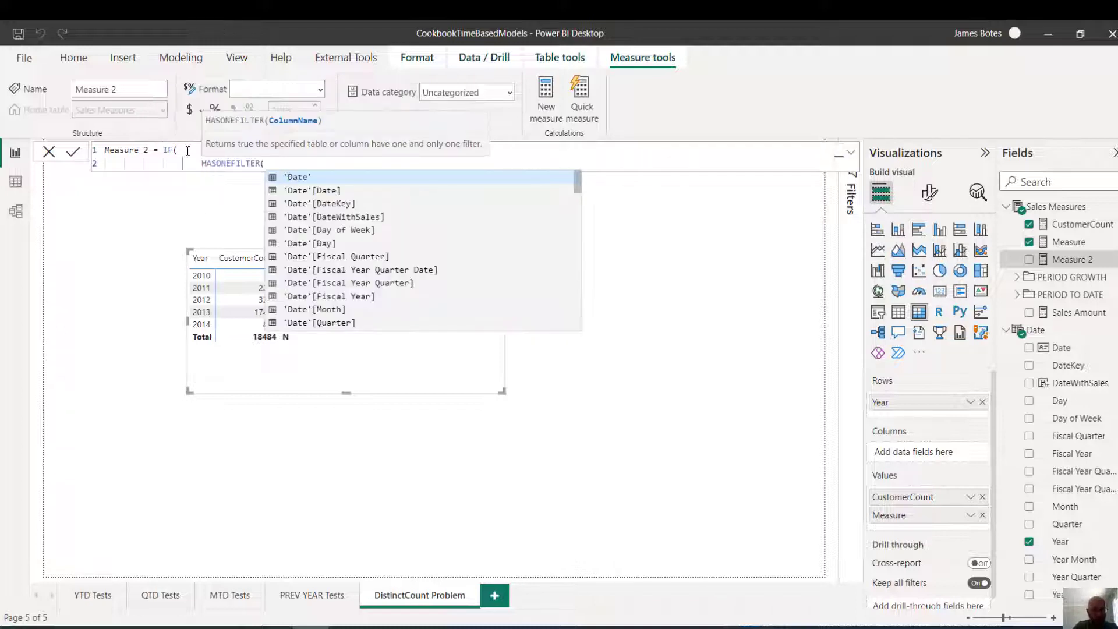
Add the line HASONEVALUE('Date'[Year]), and start a new line for the true result
{"action": "key", "text": "BackSpace"}
{"action": "key", "text": "BackSpace"}
{"action": "key", "text": "BackSpace"}
{"action": "key", "text": "Down"}
{"action": "key", "text": "Tab"}
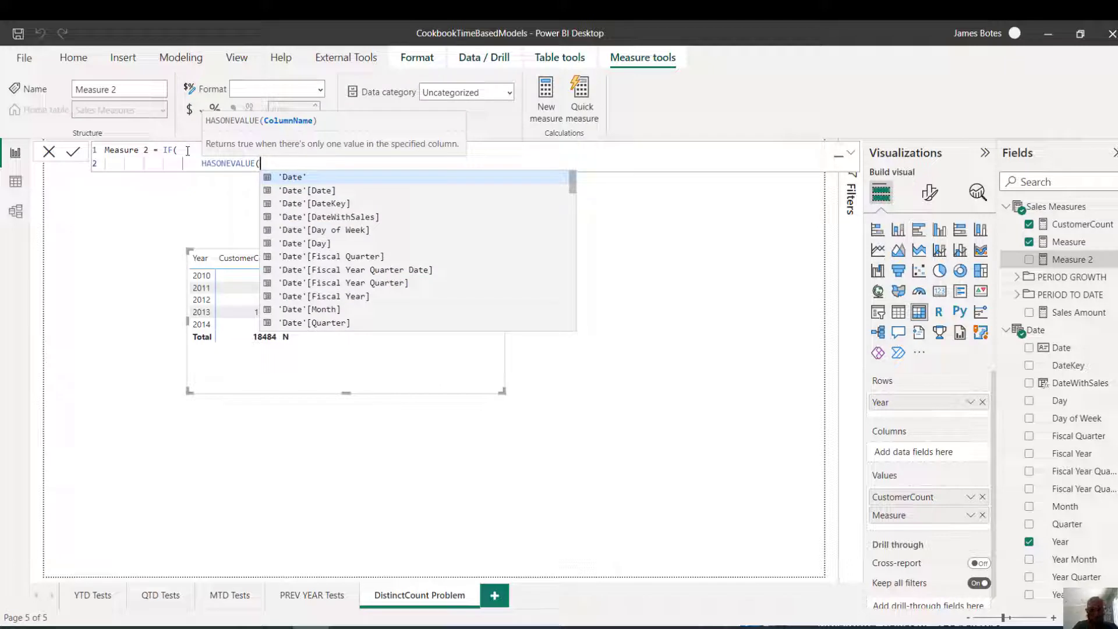
{"action": "type", "text": "'Date"}
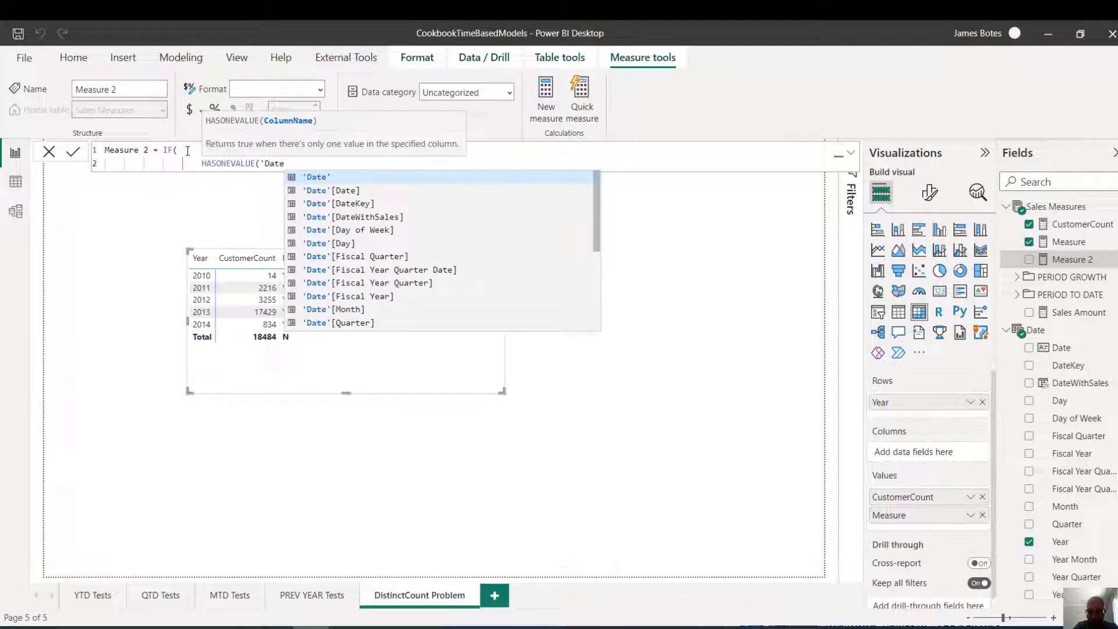
{"action": "key", "text": "Down"}
{"action": "key", "text": "Down"}
{"action": "key", "text": "Down"}
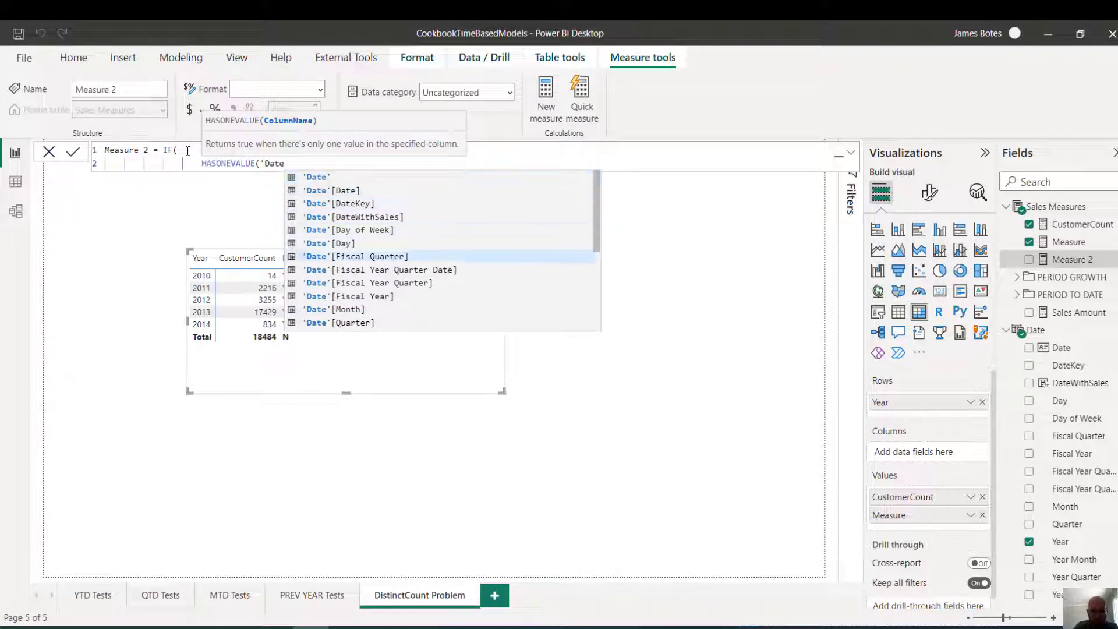
{"action": "key", "text": "Down"}
{"action": "key", "text": "Down"}
{"action": "key", "text": "Down"}
{"action": "key", "text": "Down"}
{"action": "key", "text": "Down"}
{"action": "key", "text": "Down"}
{"action": "key", "text": "Up"}
{"action": "key", "text": "Tab"}
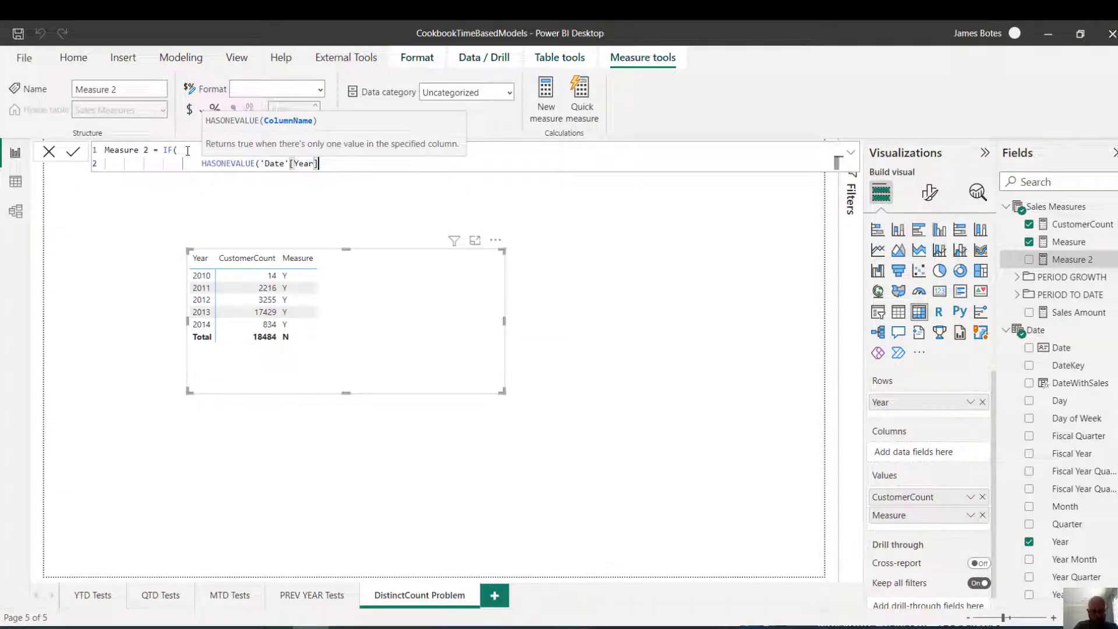
{"action": "type", "text": "),"}
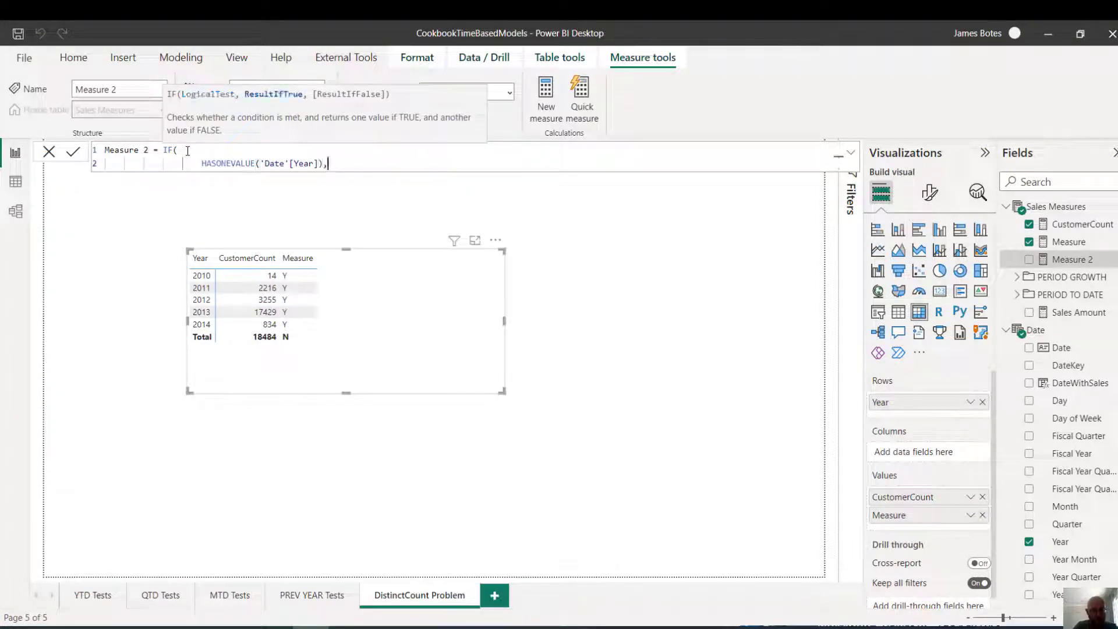
{"action": "key", "text": "Return"}
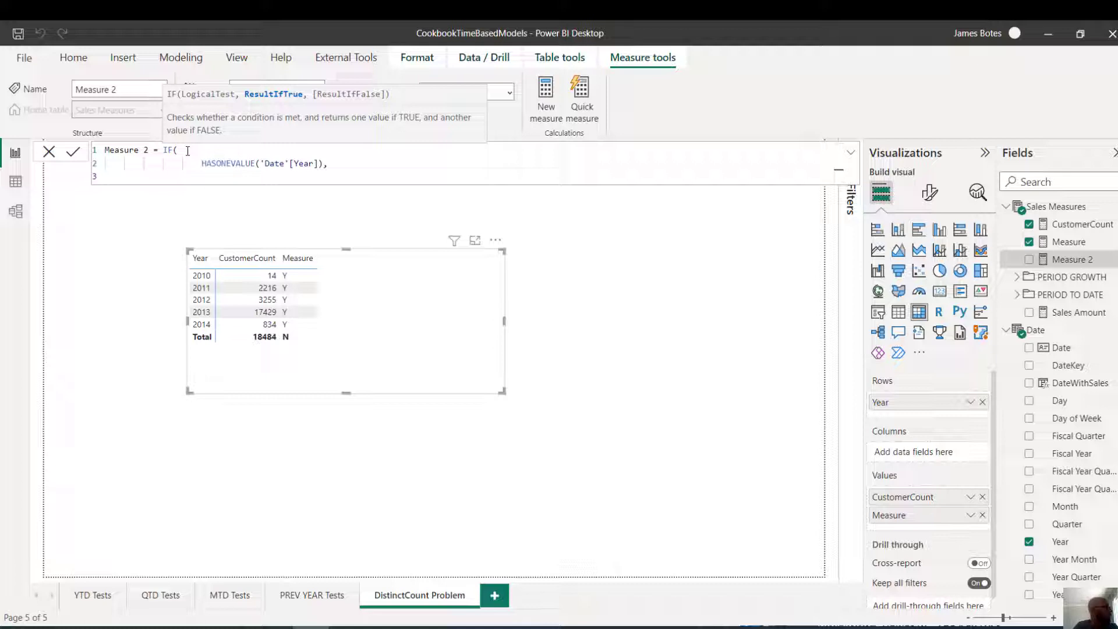
{"action": "type", "text": "[C"}
{"action": "type", "text": "o"}
Complete the formula: [CustomerCount] if one Year, else SUMX(VALUES('Date'[Year]), [CustomerCount]), closing the IF
{"action": "key", "text": "Tab"}
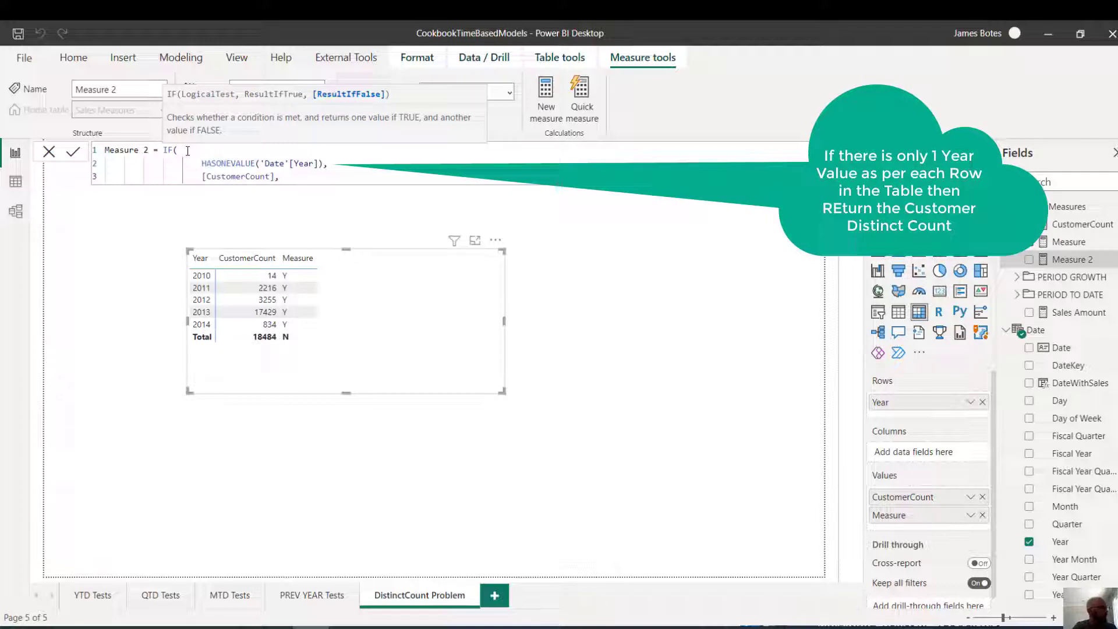
{"action": "key", "text": "shift+Return"}
{"action": "type", "text": "SUM"}
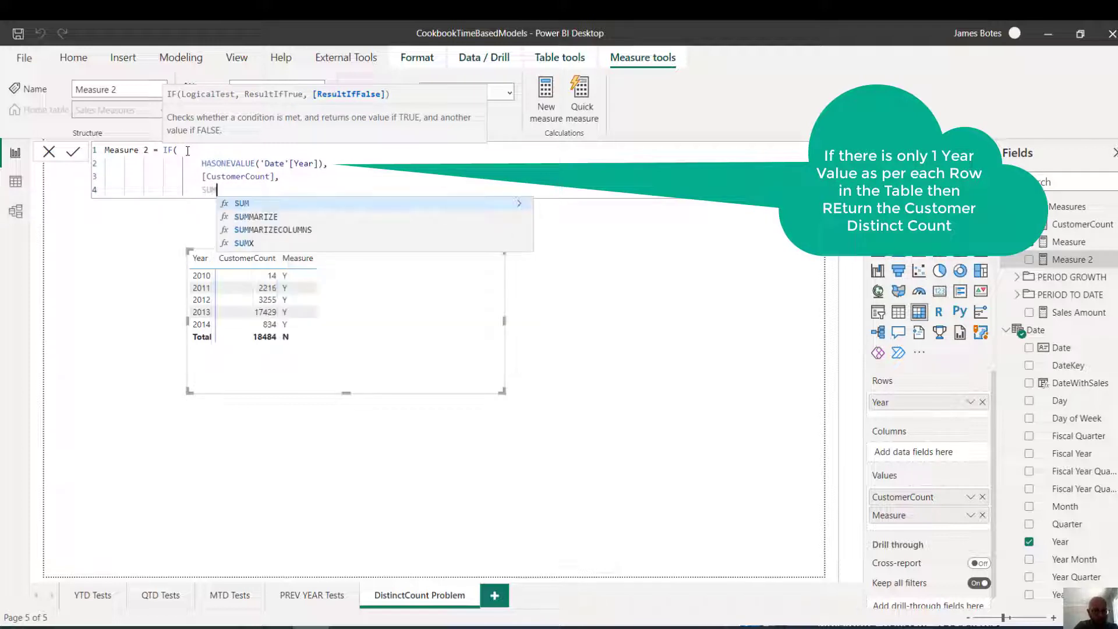
{"action": "type", "text": "X("}
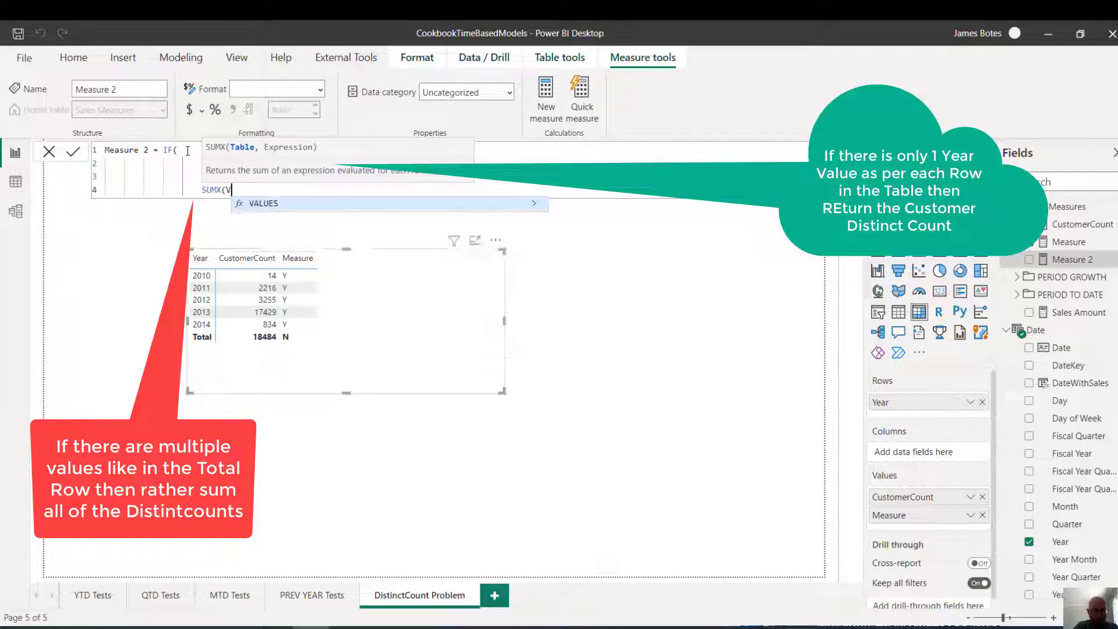
{"action": "type", "text": "VALUE"}
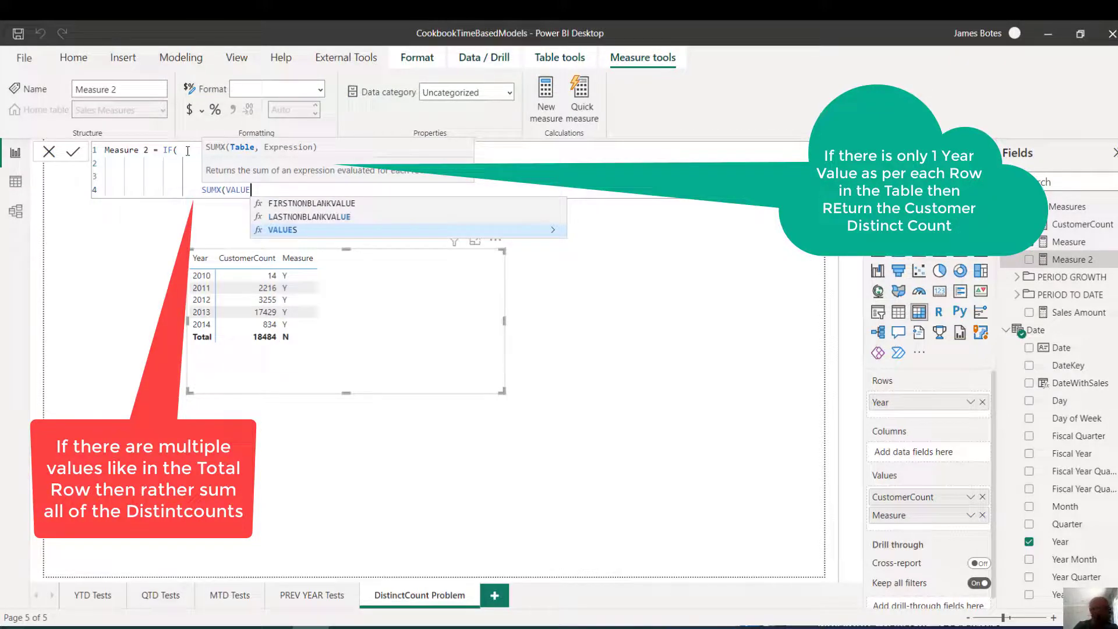
{"action": "type", "text": "S"}
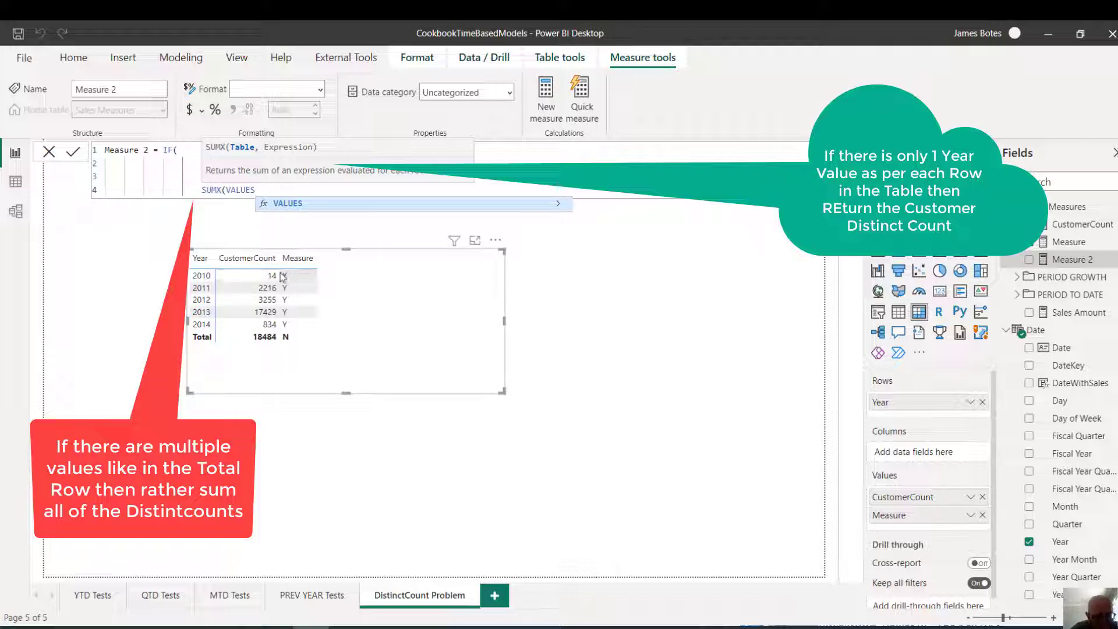
{"action": "type", "text": "("}
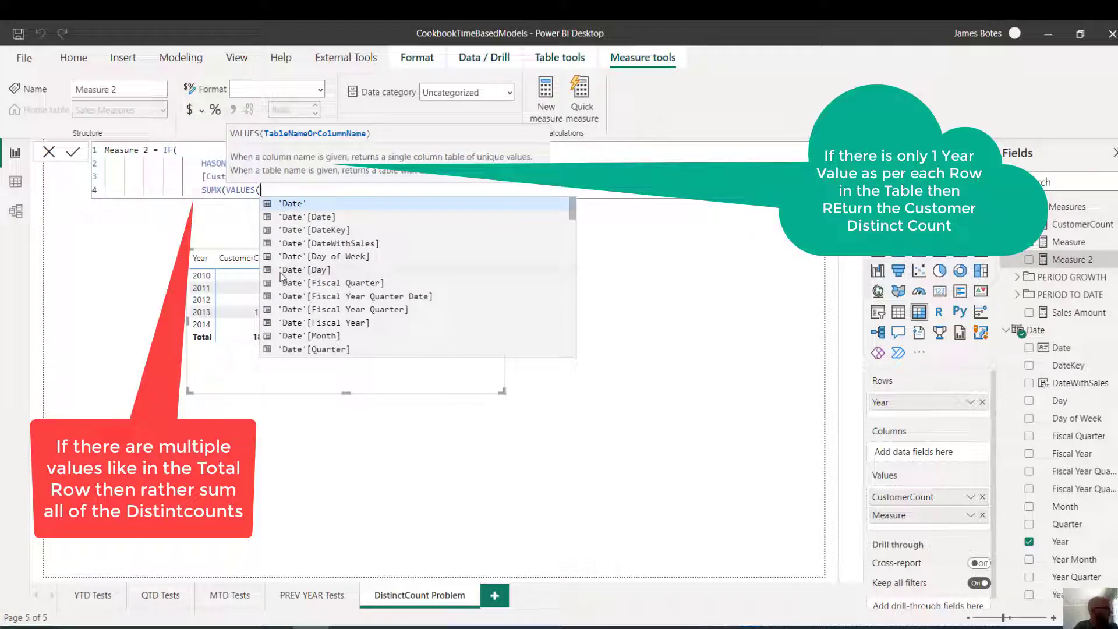
{"action": "type", "text": "Date"}
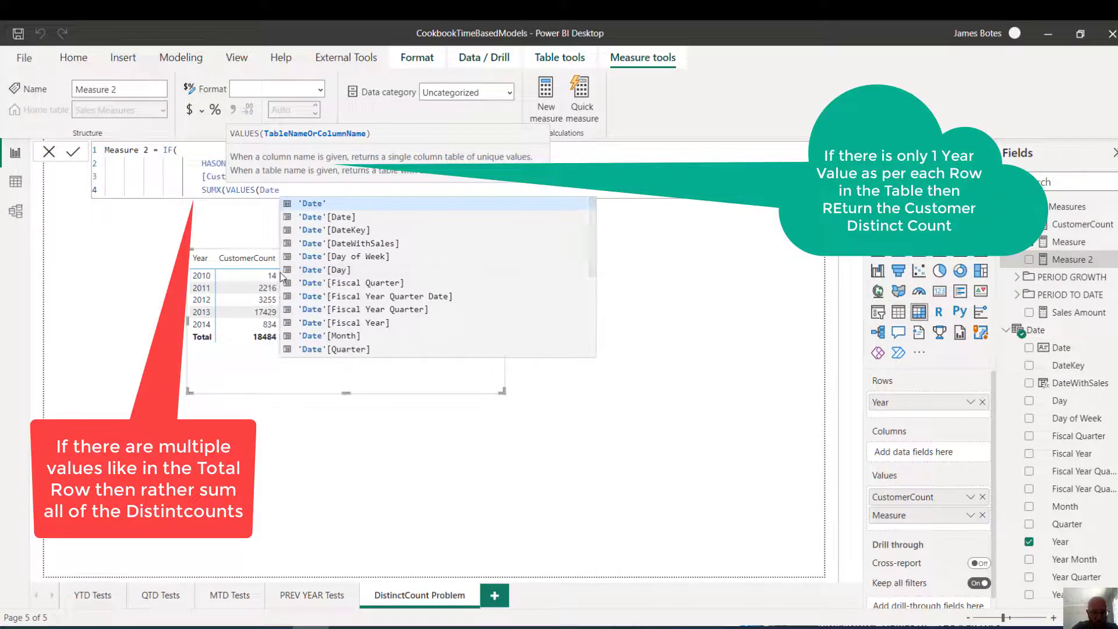
{"action": "scroll", "coordinate": [365, 307], "scroll_direction": "down", "scroll_amount": 3}
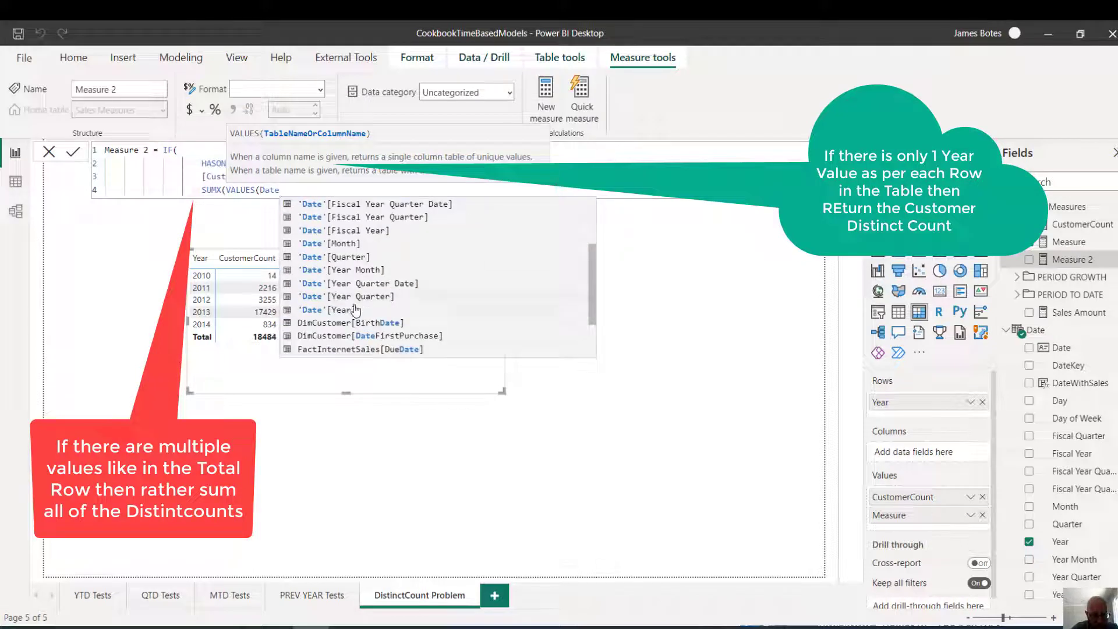
{"action": "left_click", "coordinate": [350, 302]}
{"action": "type", "text": "),"}
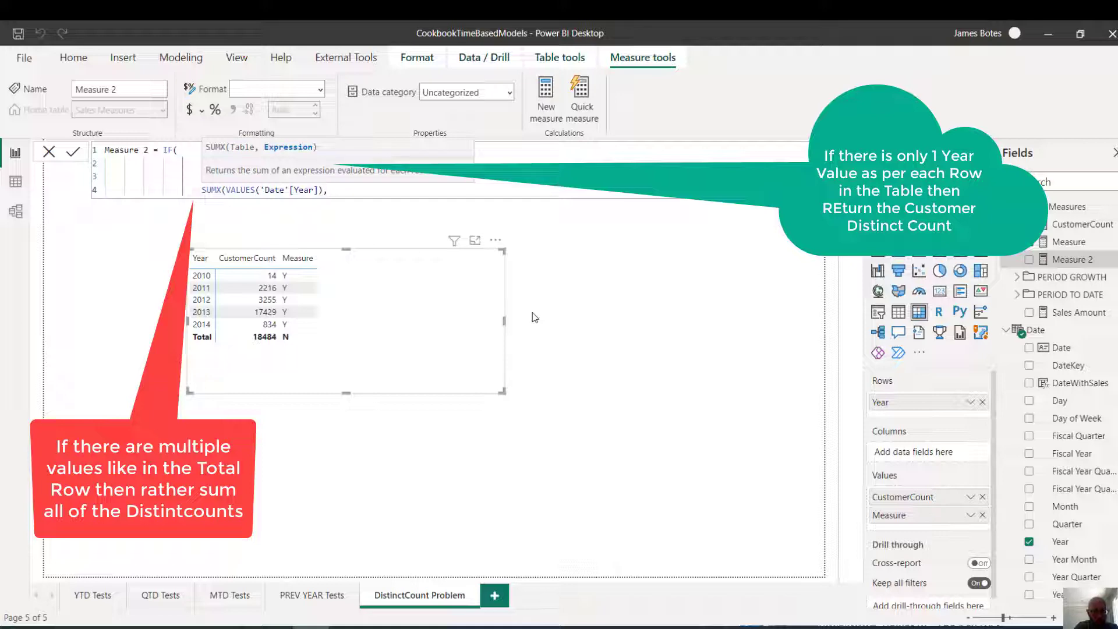
{"action": "type", "text": " [Co"}
{"action": "key", "text": "Tab"}
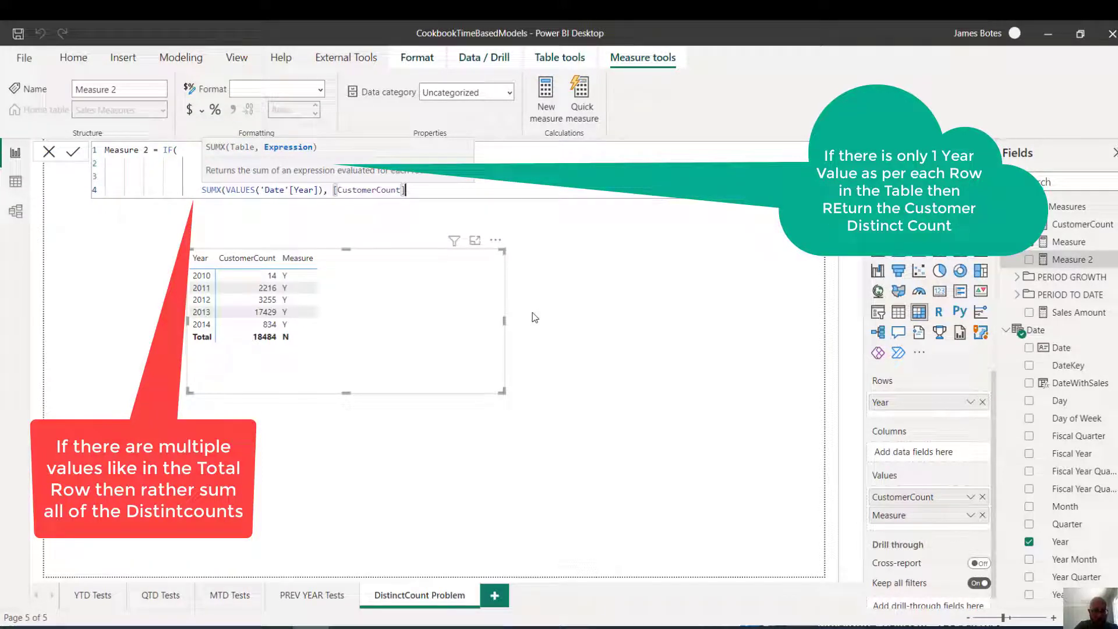
{"action": "type", "text": ")"}
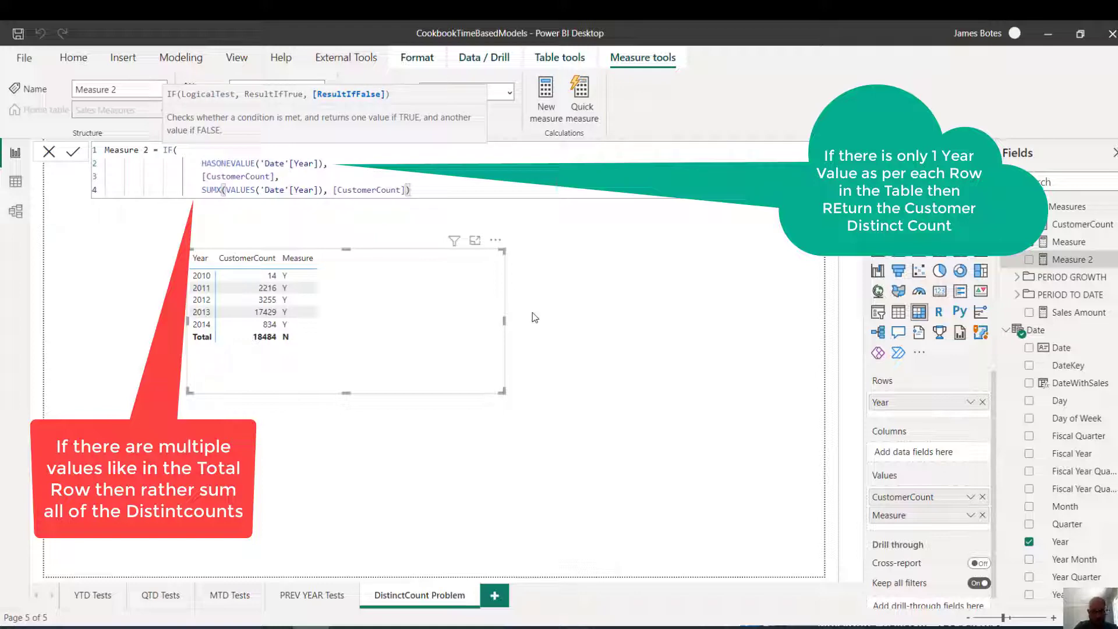
{"action": "key", "text": "shift+Return"}
{"action": "type", "text": ")"}
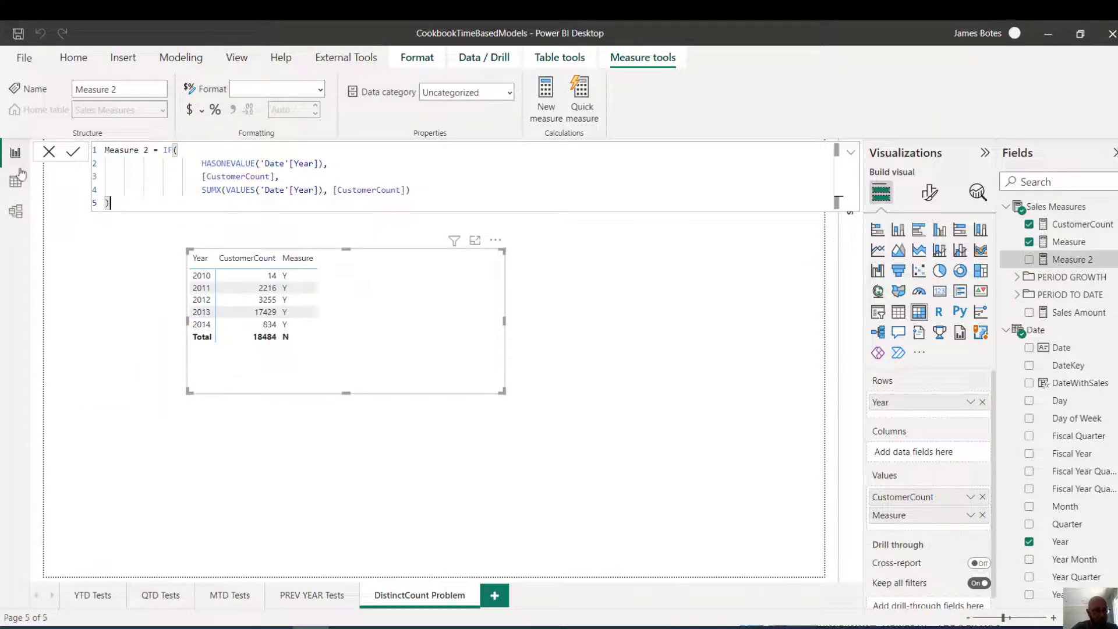
Rename the measure to 'Customer Count With Total', commit it, and switch to Excel
{"action": "left_click_drag", "start_coordinate": [148, 150], "coordinate": [75, 138]}
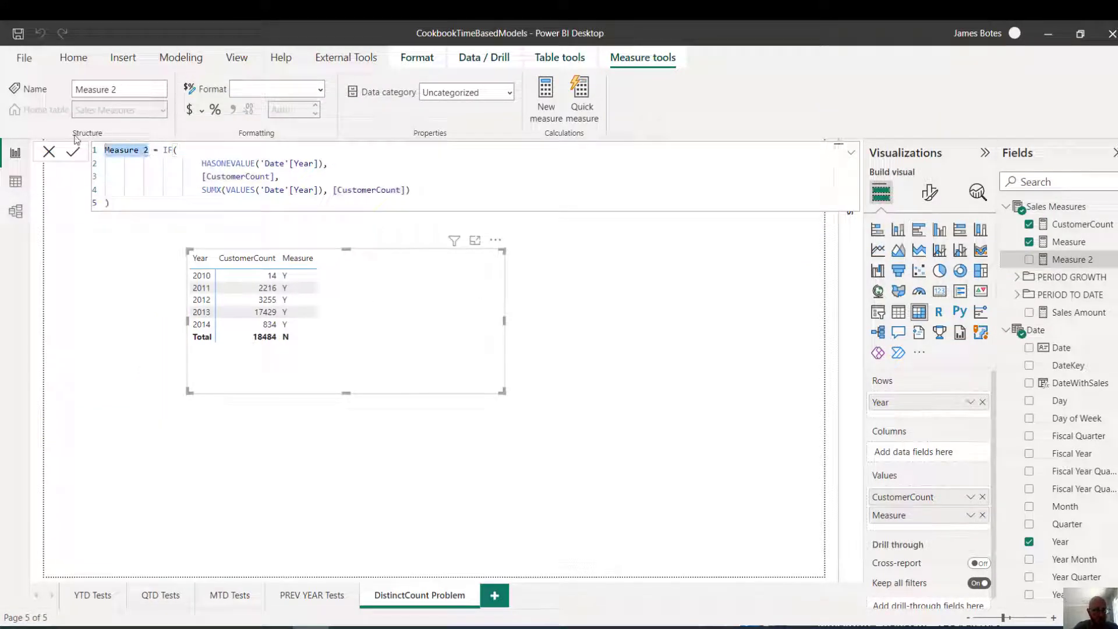
{"action": "type", "text": "Customer Cou"}
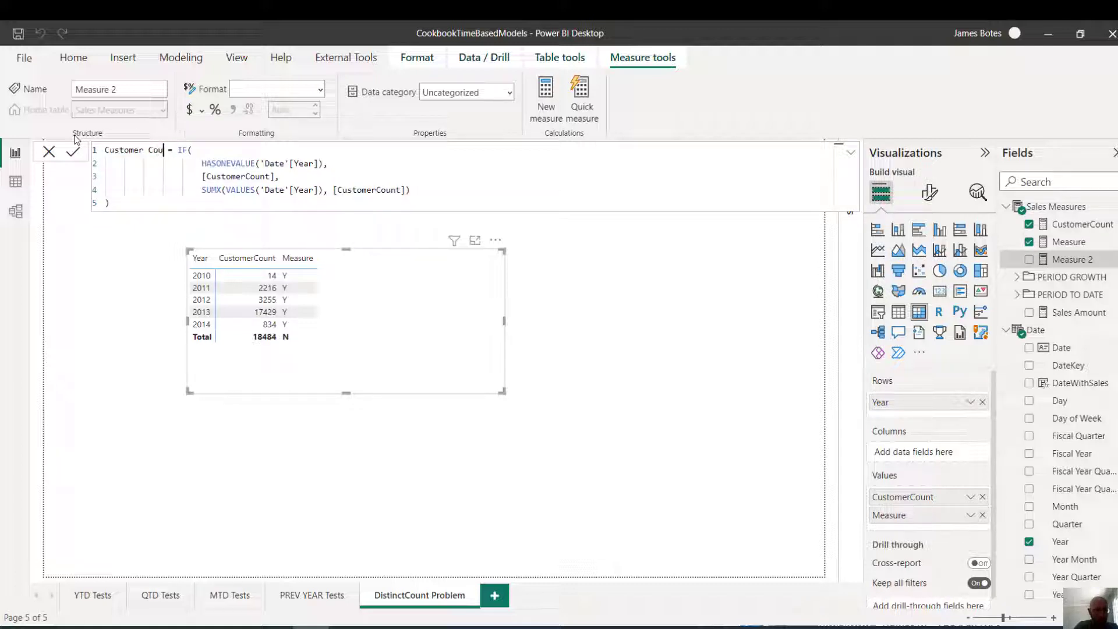
{"action": "type", "text": "nt W"}
{"action": "key", "text": "BackSpace"}
{"action": "type", "text": "With To"}
{"action": "type", "text": "tal"}
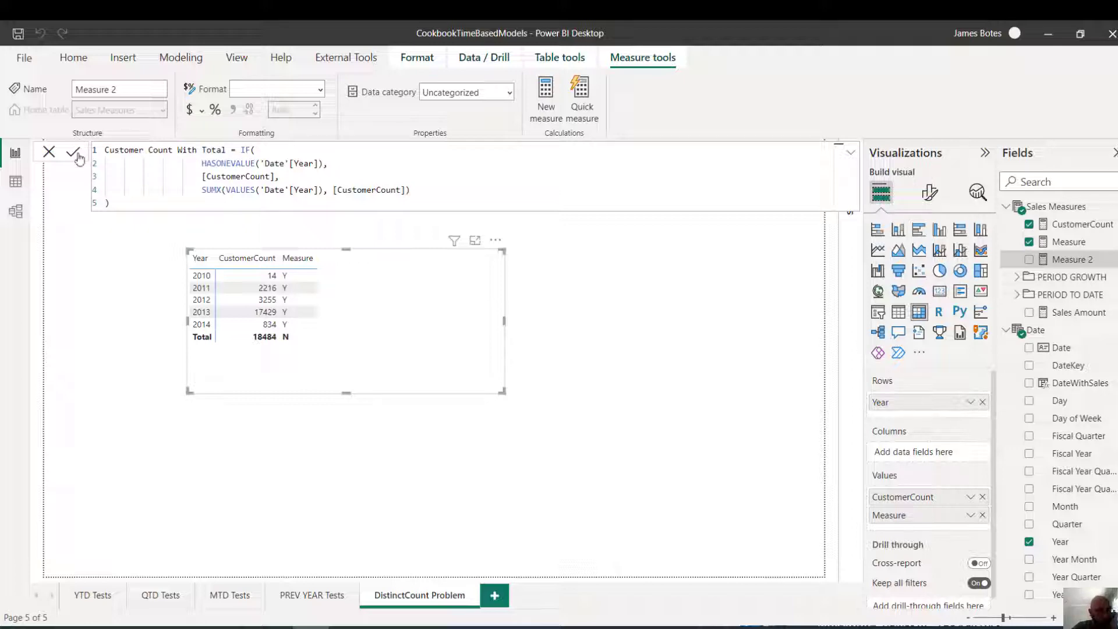
{"action": "left_click", "coordinate": [73, 153]}
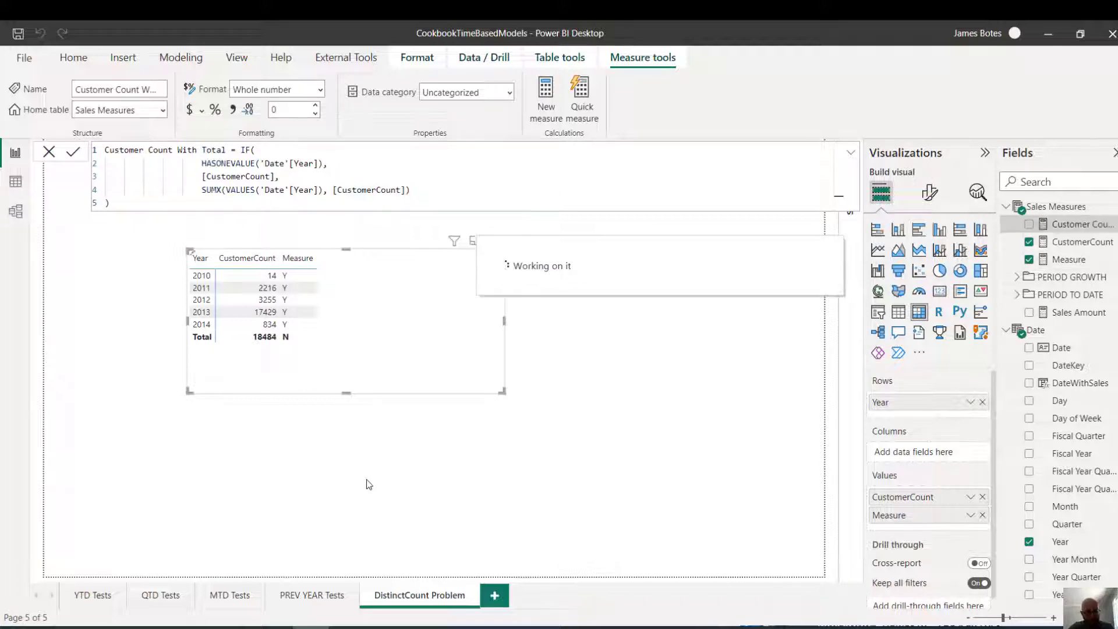
{"action": "key", "text": "alt+Tab"}
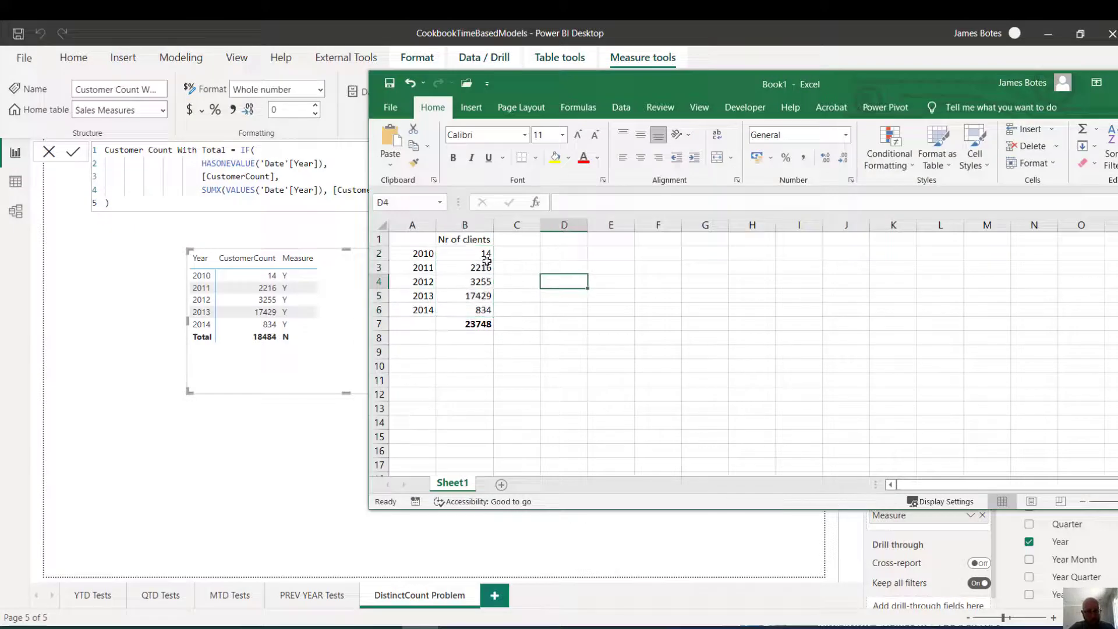
Check Excel's SUM(B2:B6)=23748, then add Customer Count With Total to the table and compare its 23748 total
{"action": "left_click_drag", "start_coordinate": [468, 253], "coordinate": [479, 310]}
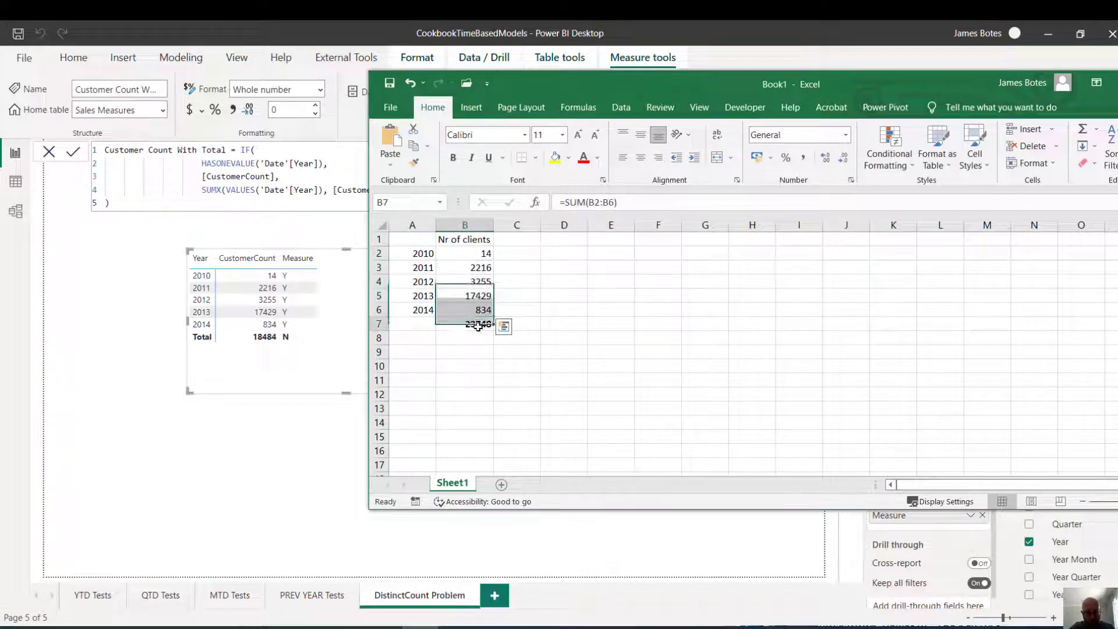
{"action": "left_click", "coordinate": [479, 324]}
{"action": "left_click", "coordinate": [300, 384]}
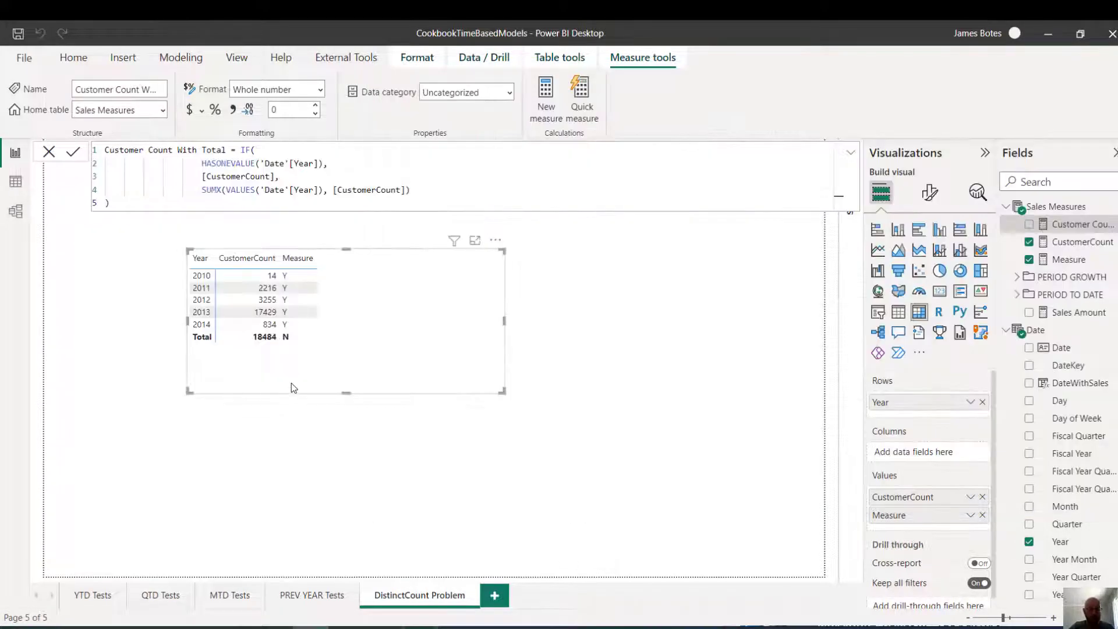
{"action": "left_click_drag", "start_coordinate": [1077, 225], "coordinate": [463, 336]}
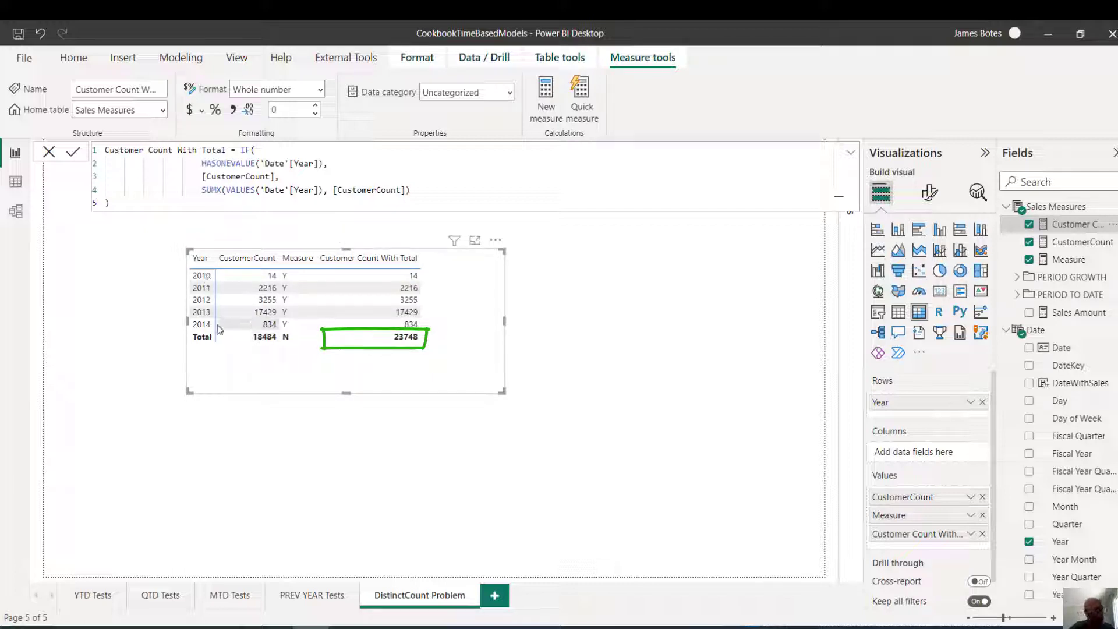
{"action": "key", "text": "alt+Tab"}
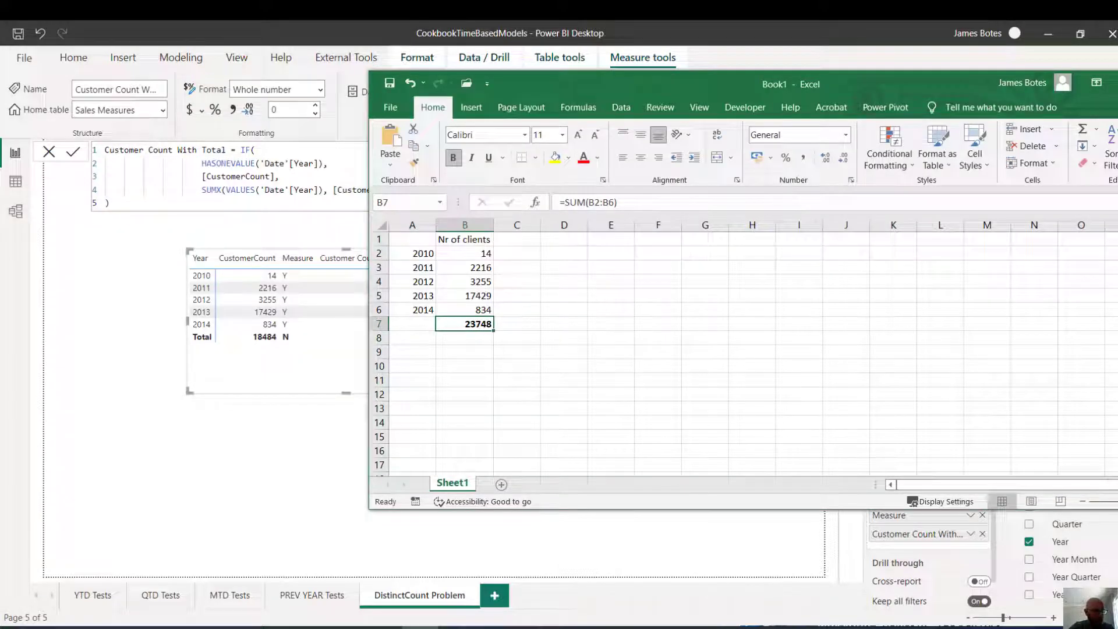